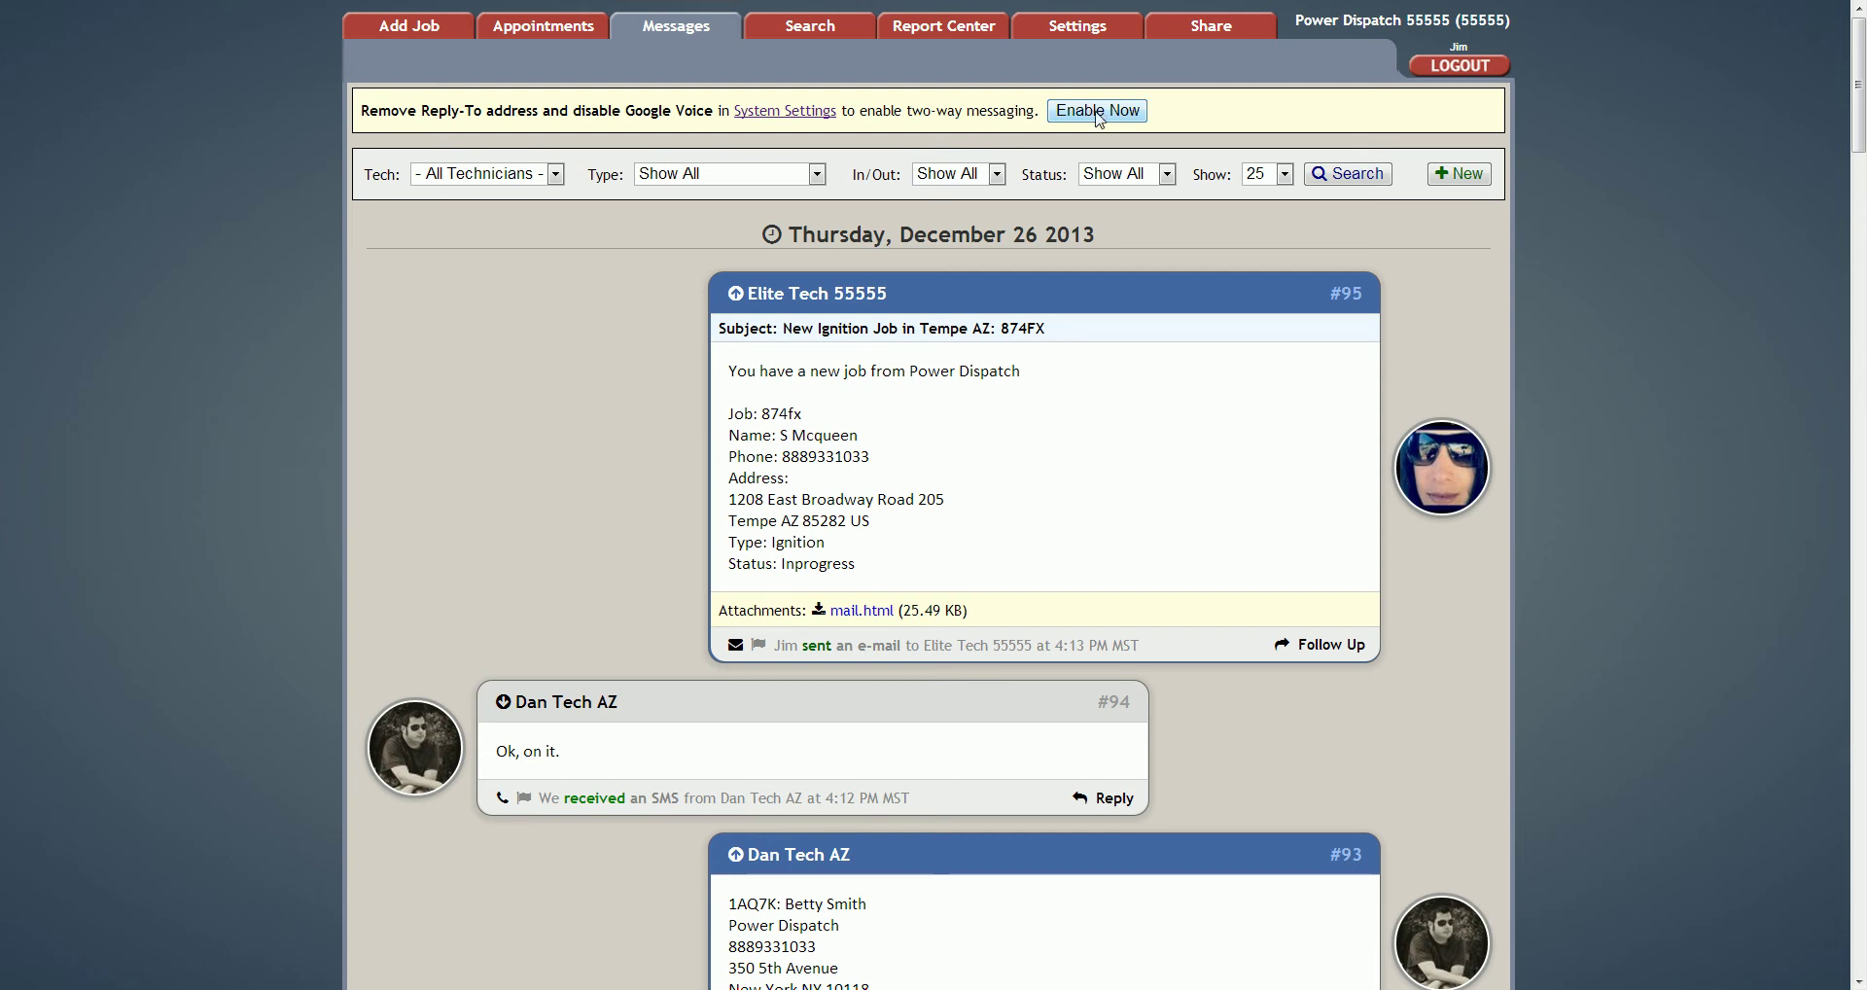
Enable two-way messaging from the yellow notice bar on the Messages page.
left_click(1098, 111)
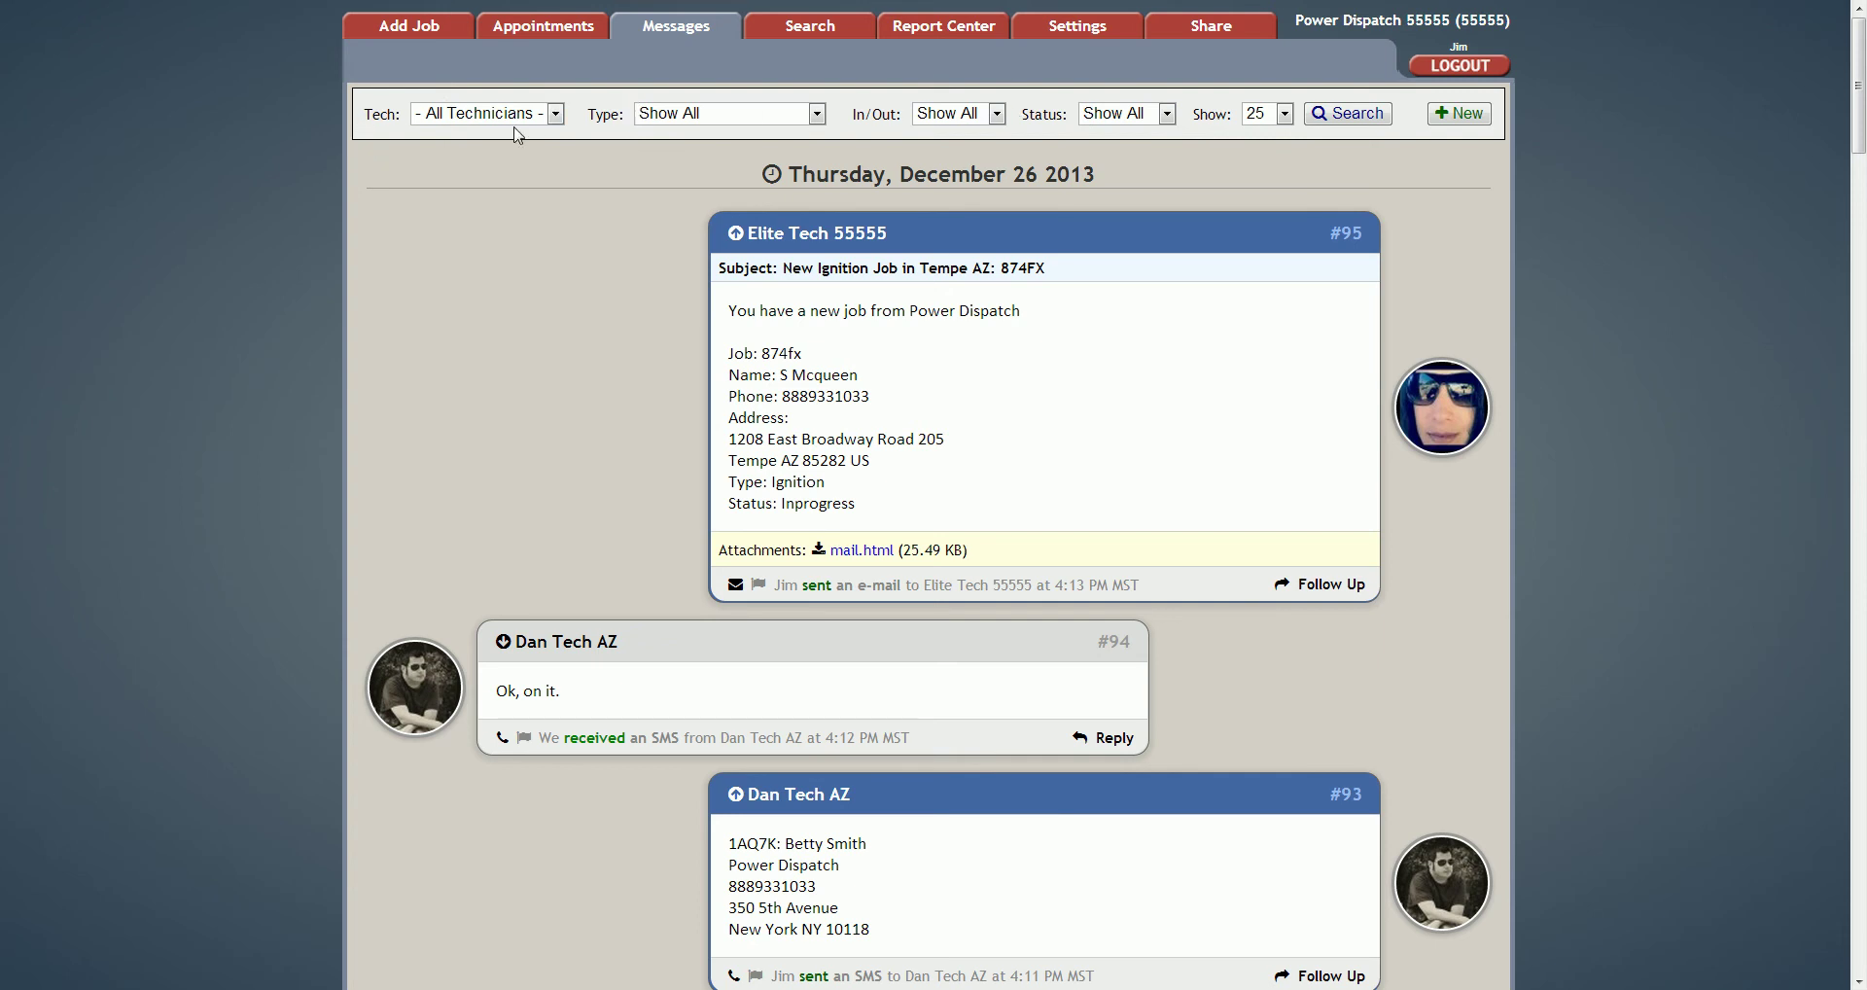
left_click(515, 114)
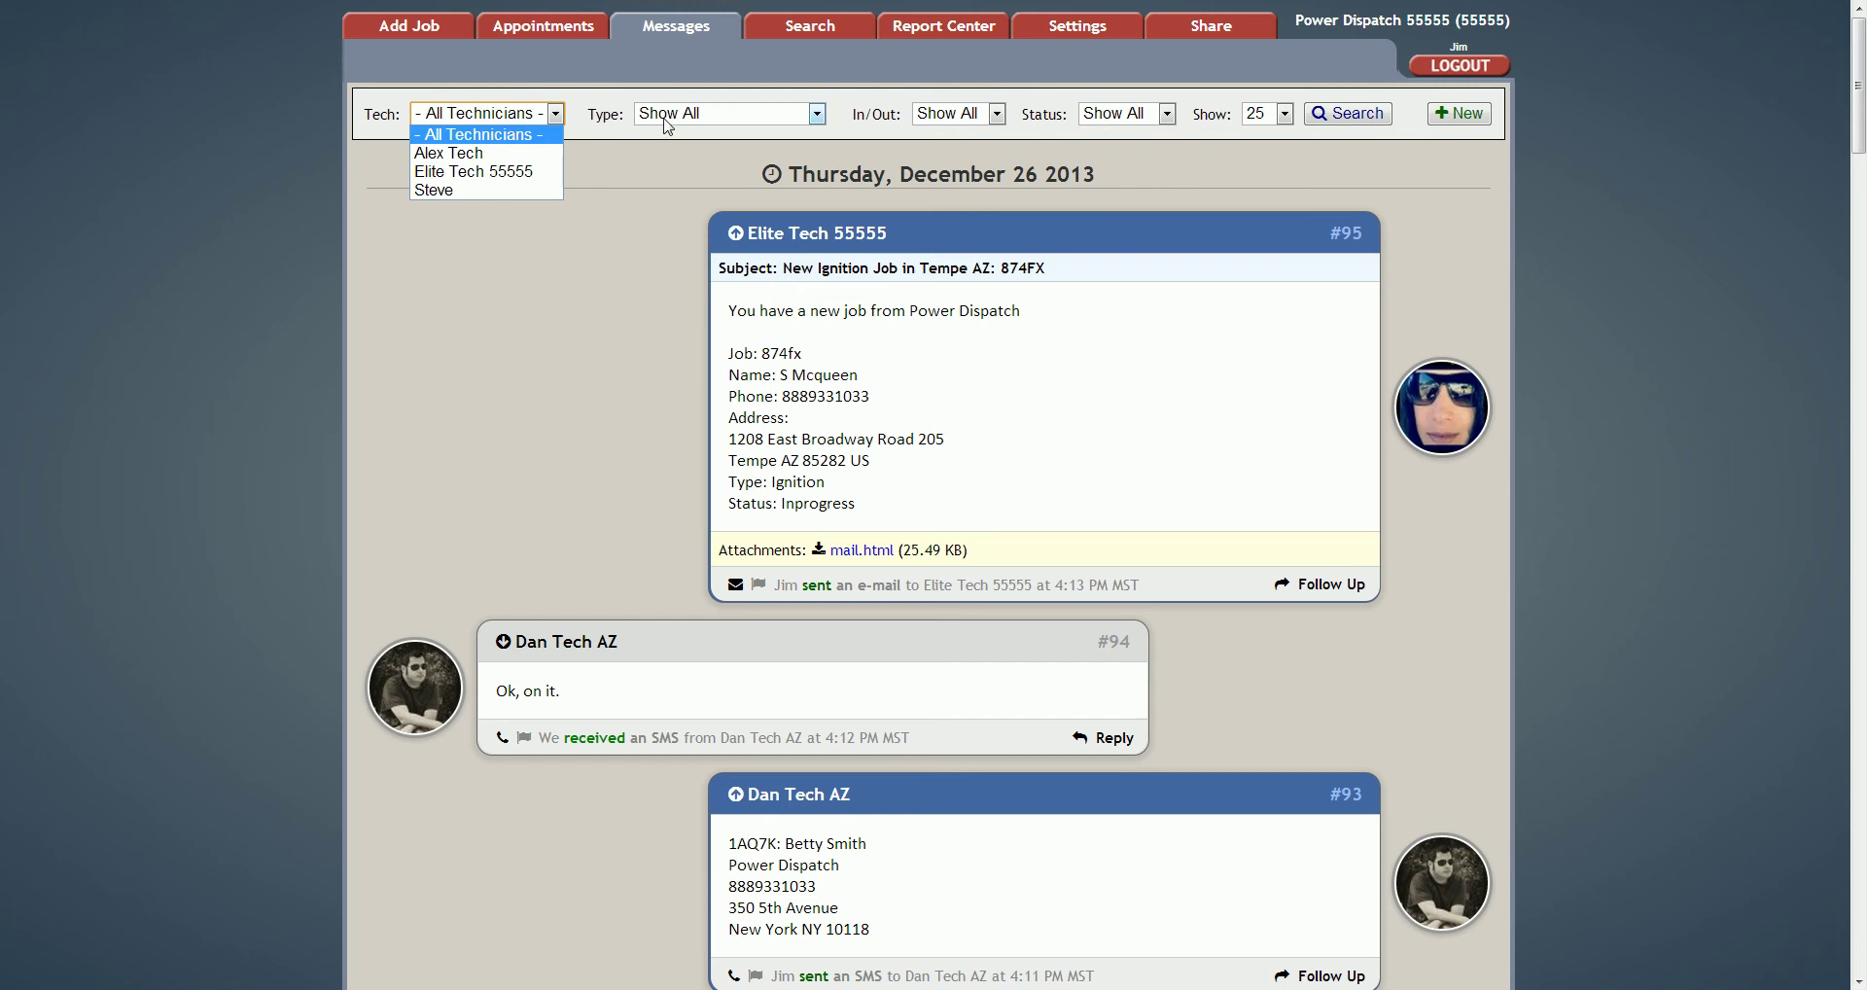
left_click(669, 115)
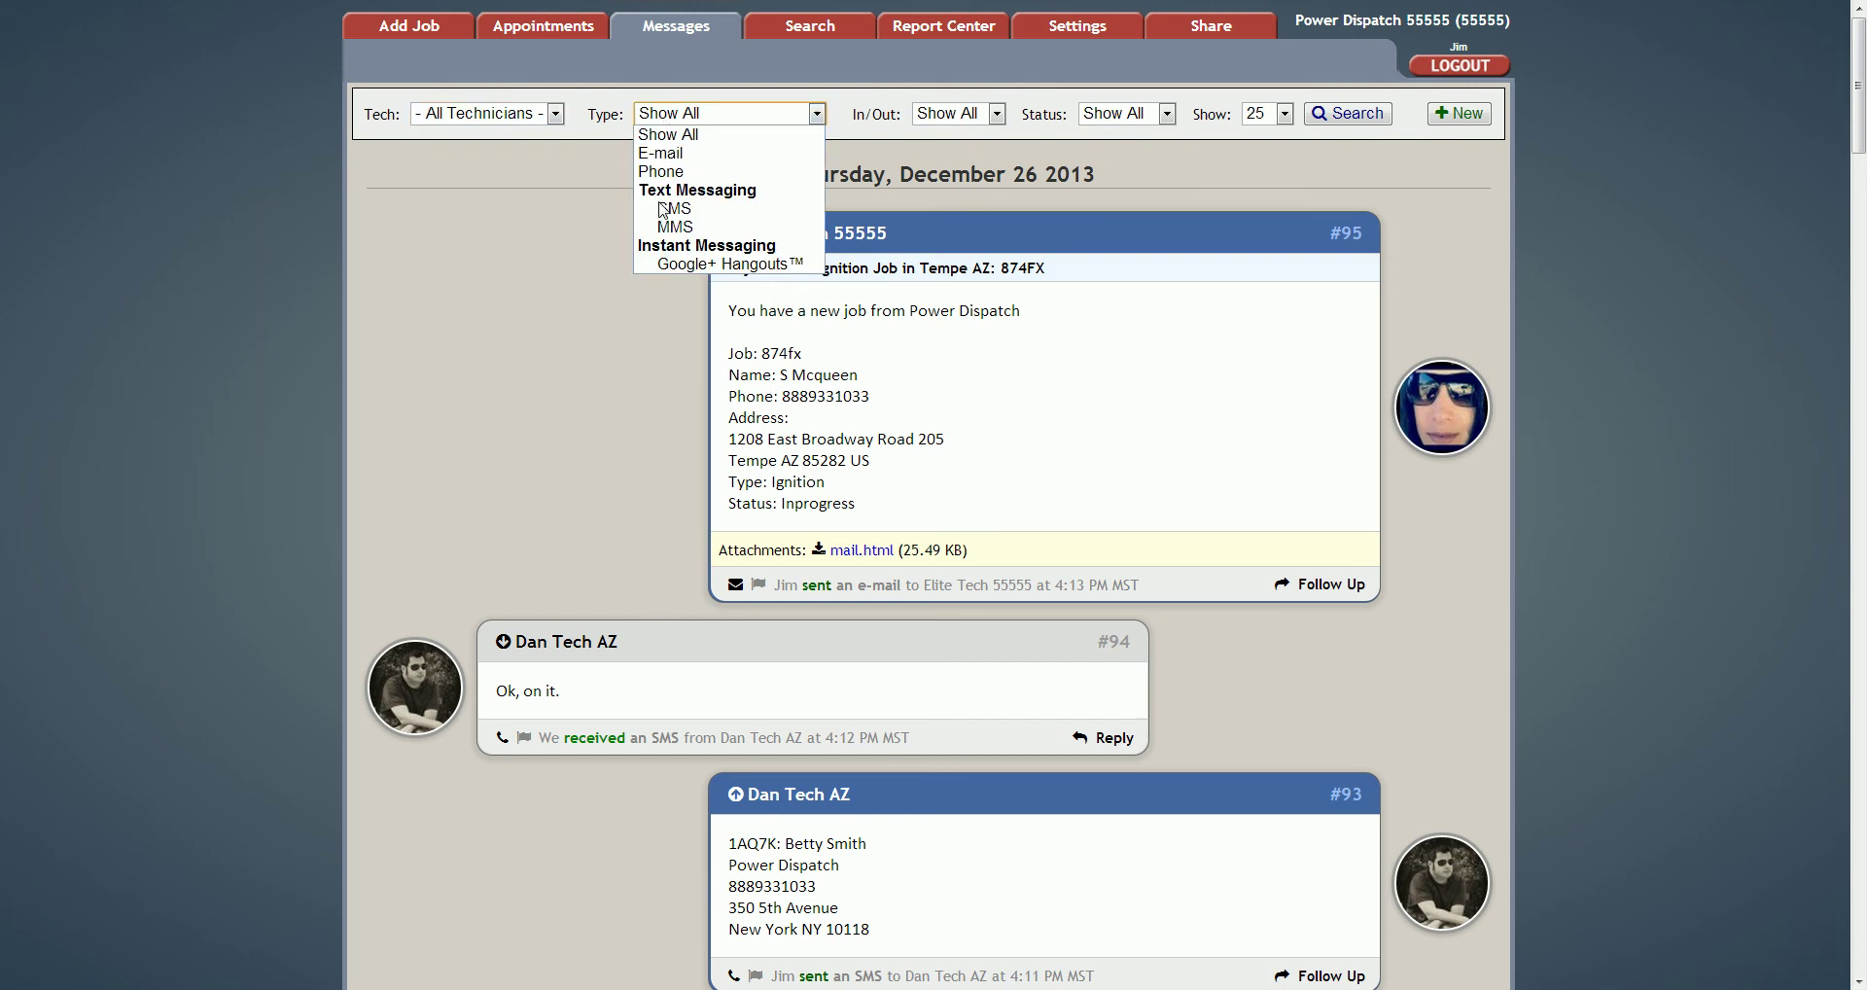
left_click(1114, 156)
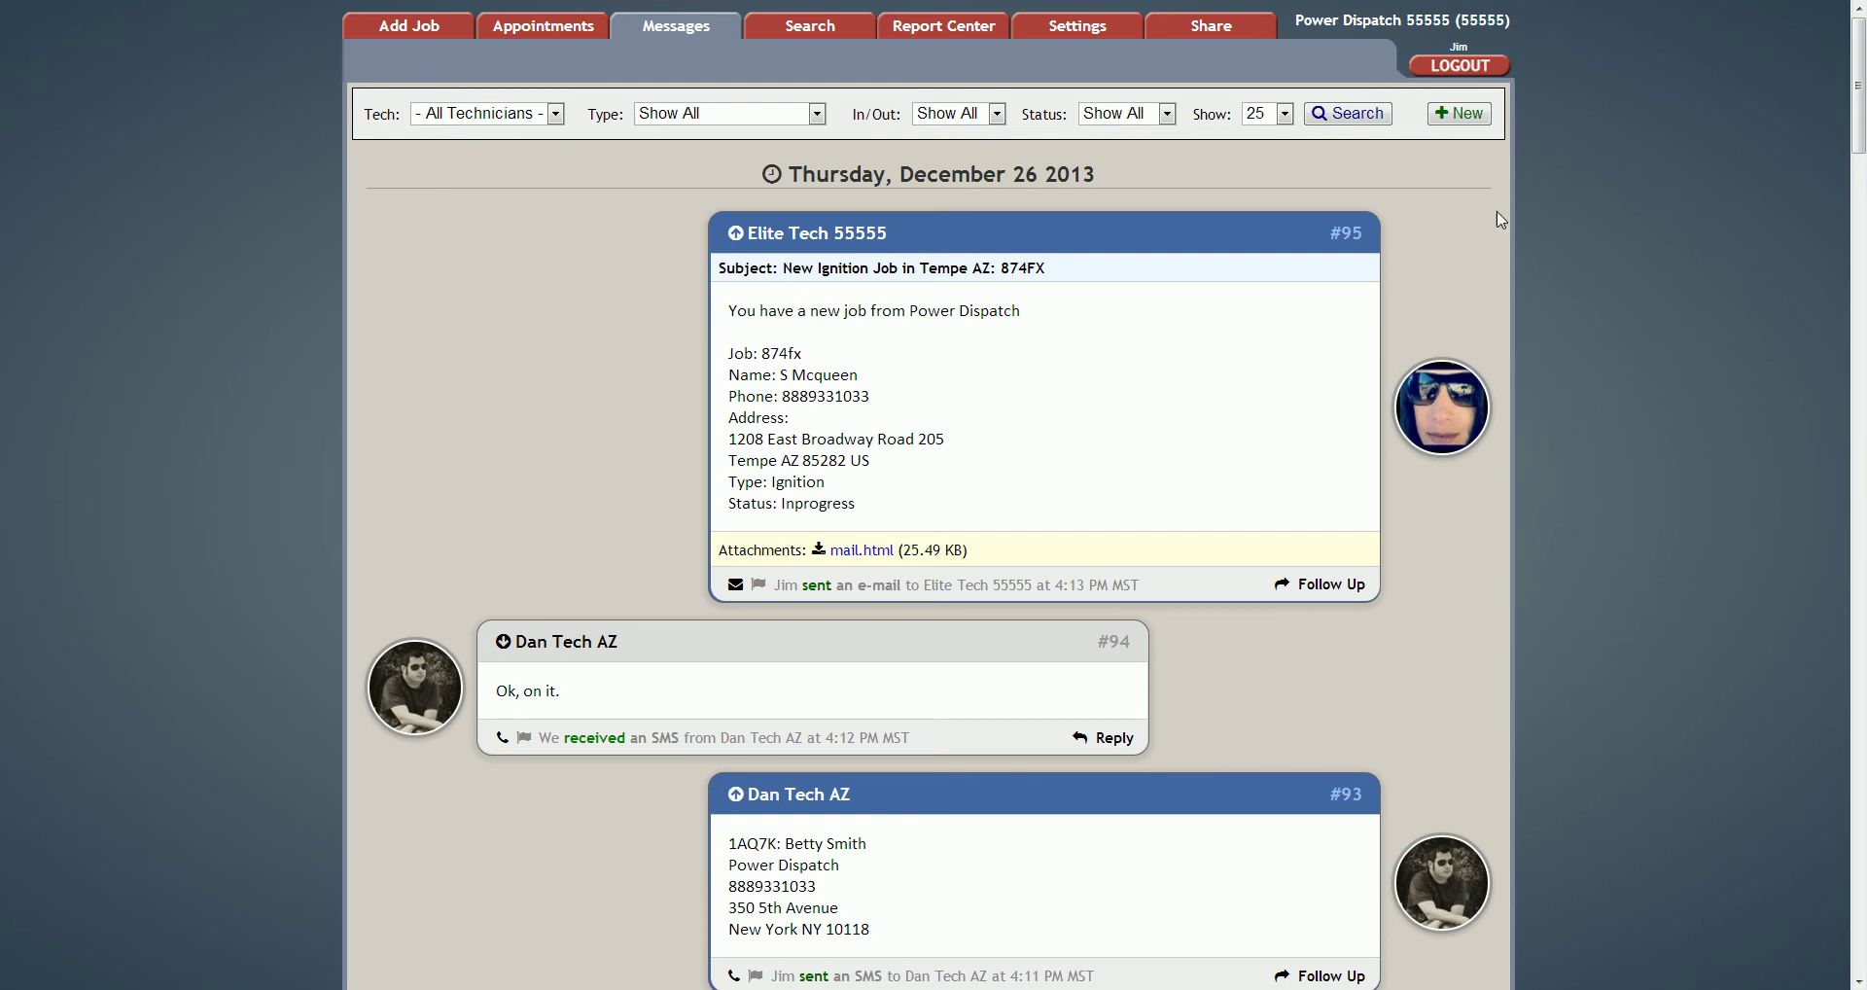
Start a new message addressed to technician Steve, keeping the type as Text Message.
left_click(1474, 120)
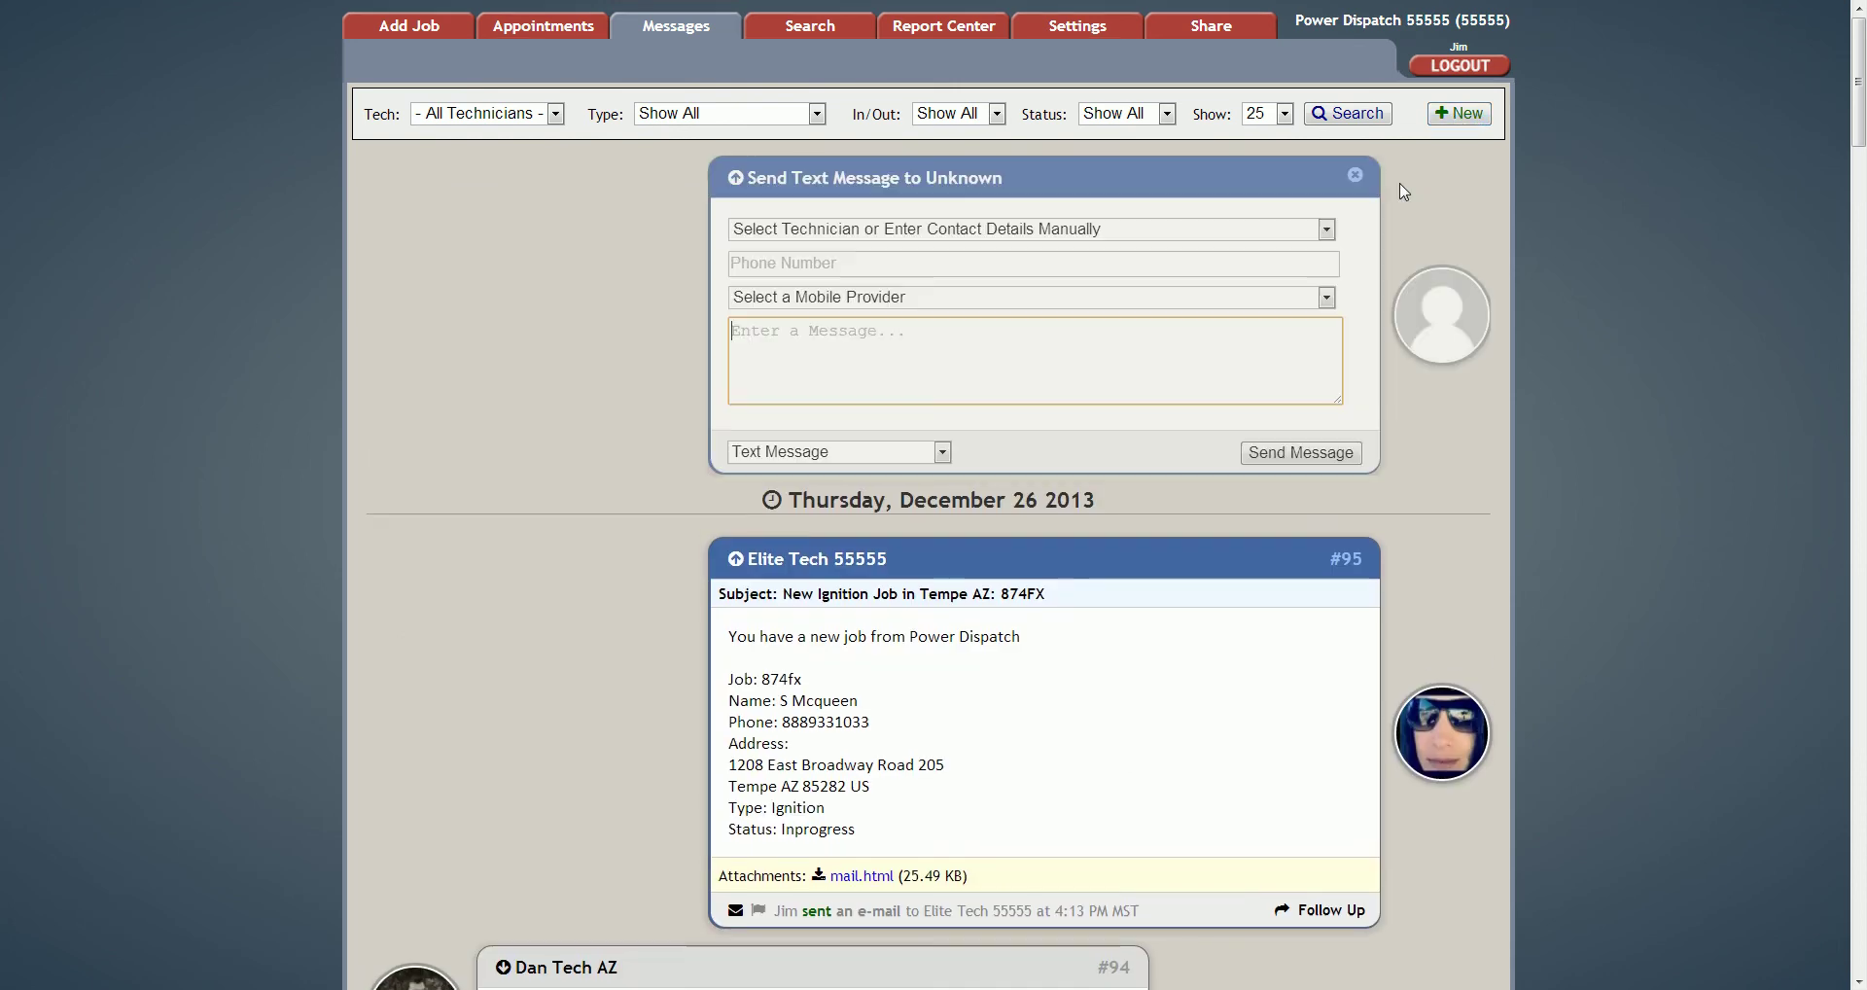
left_click(1327, 228)
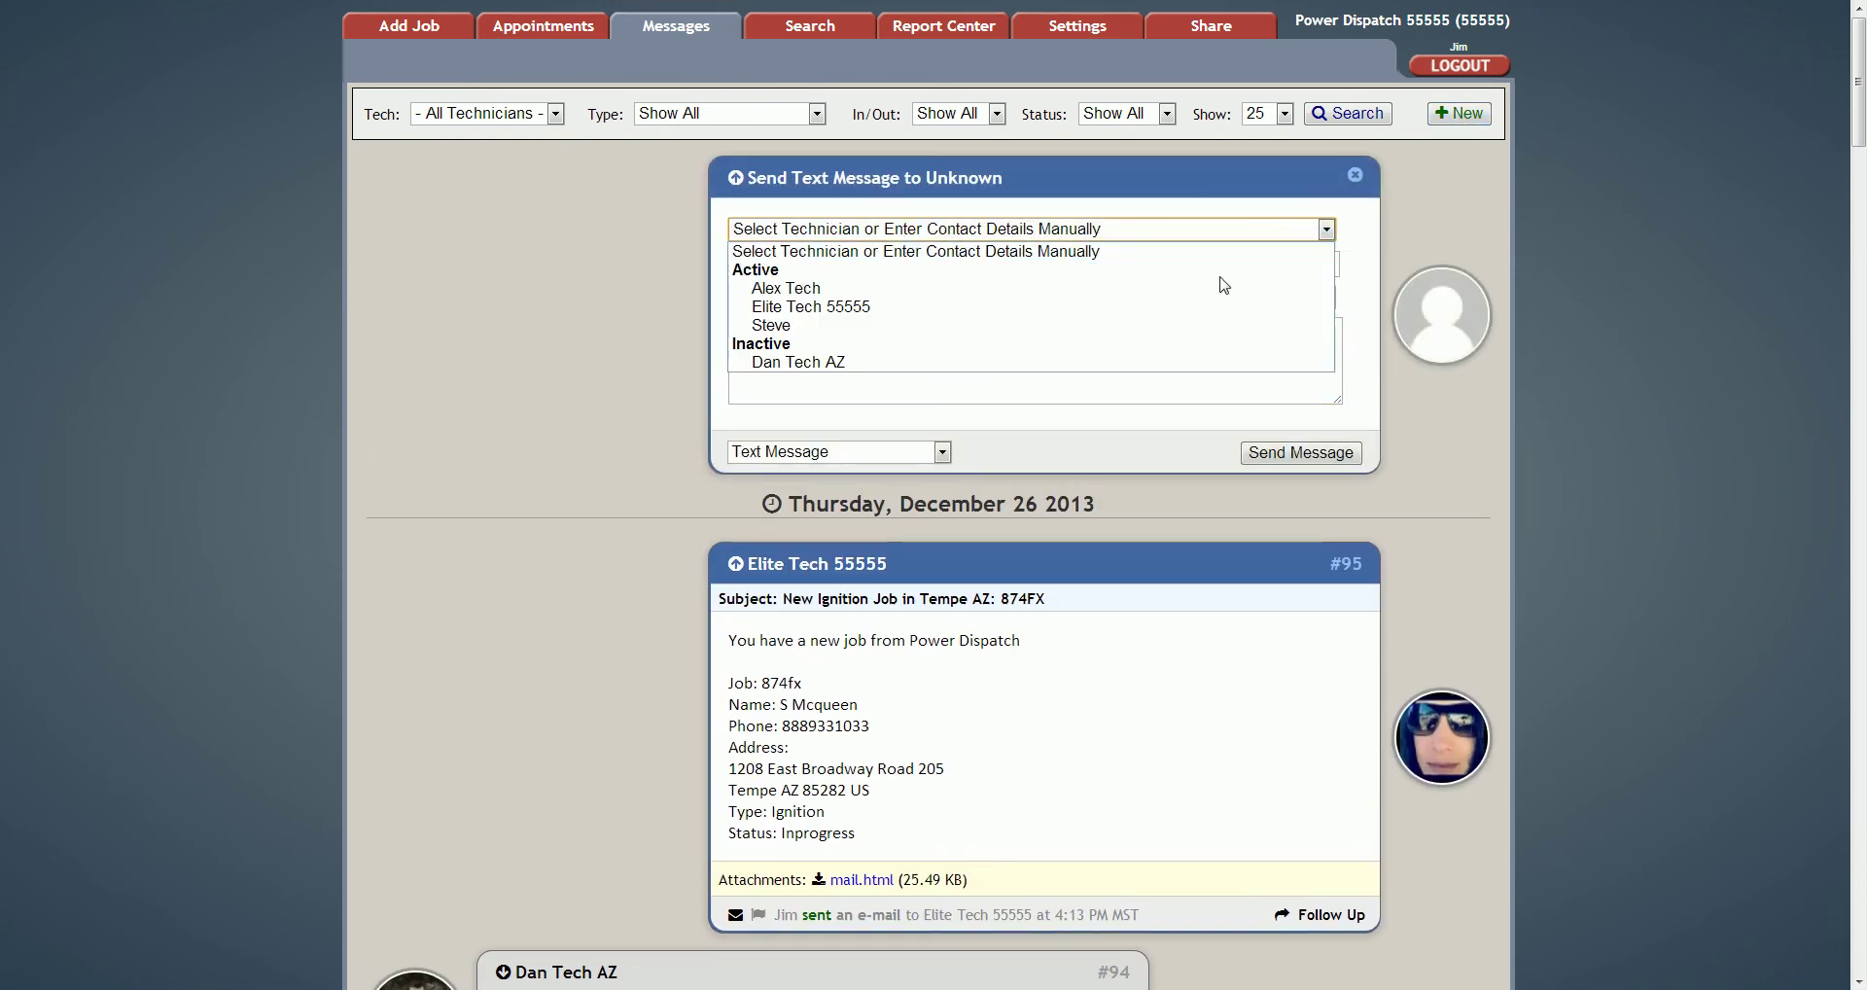
left_click(1187, 328)
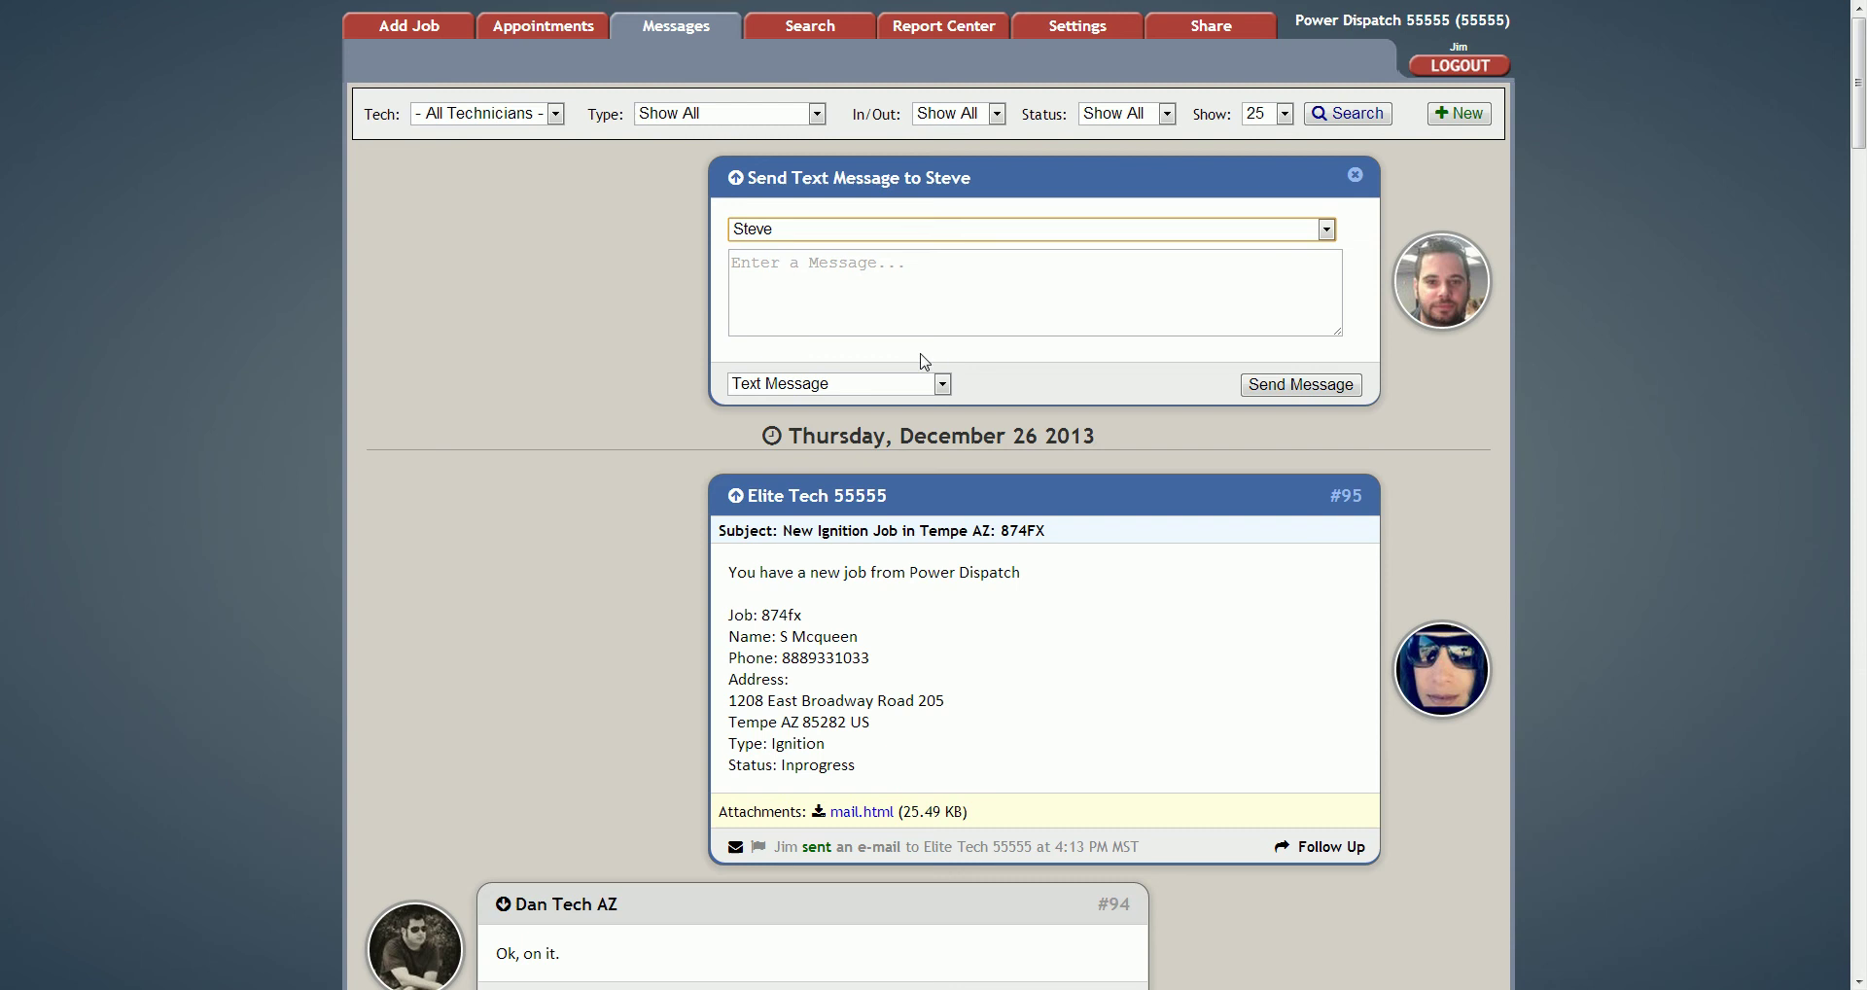
left_click(923, 382)
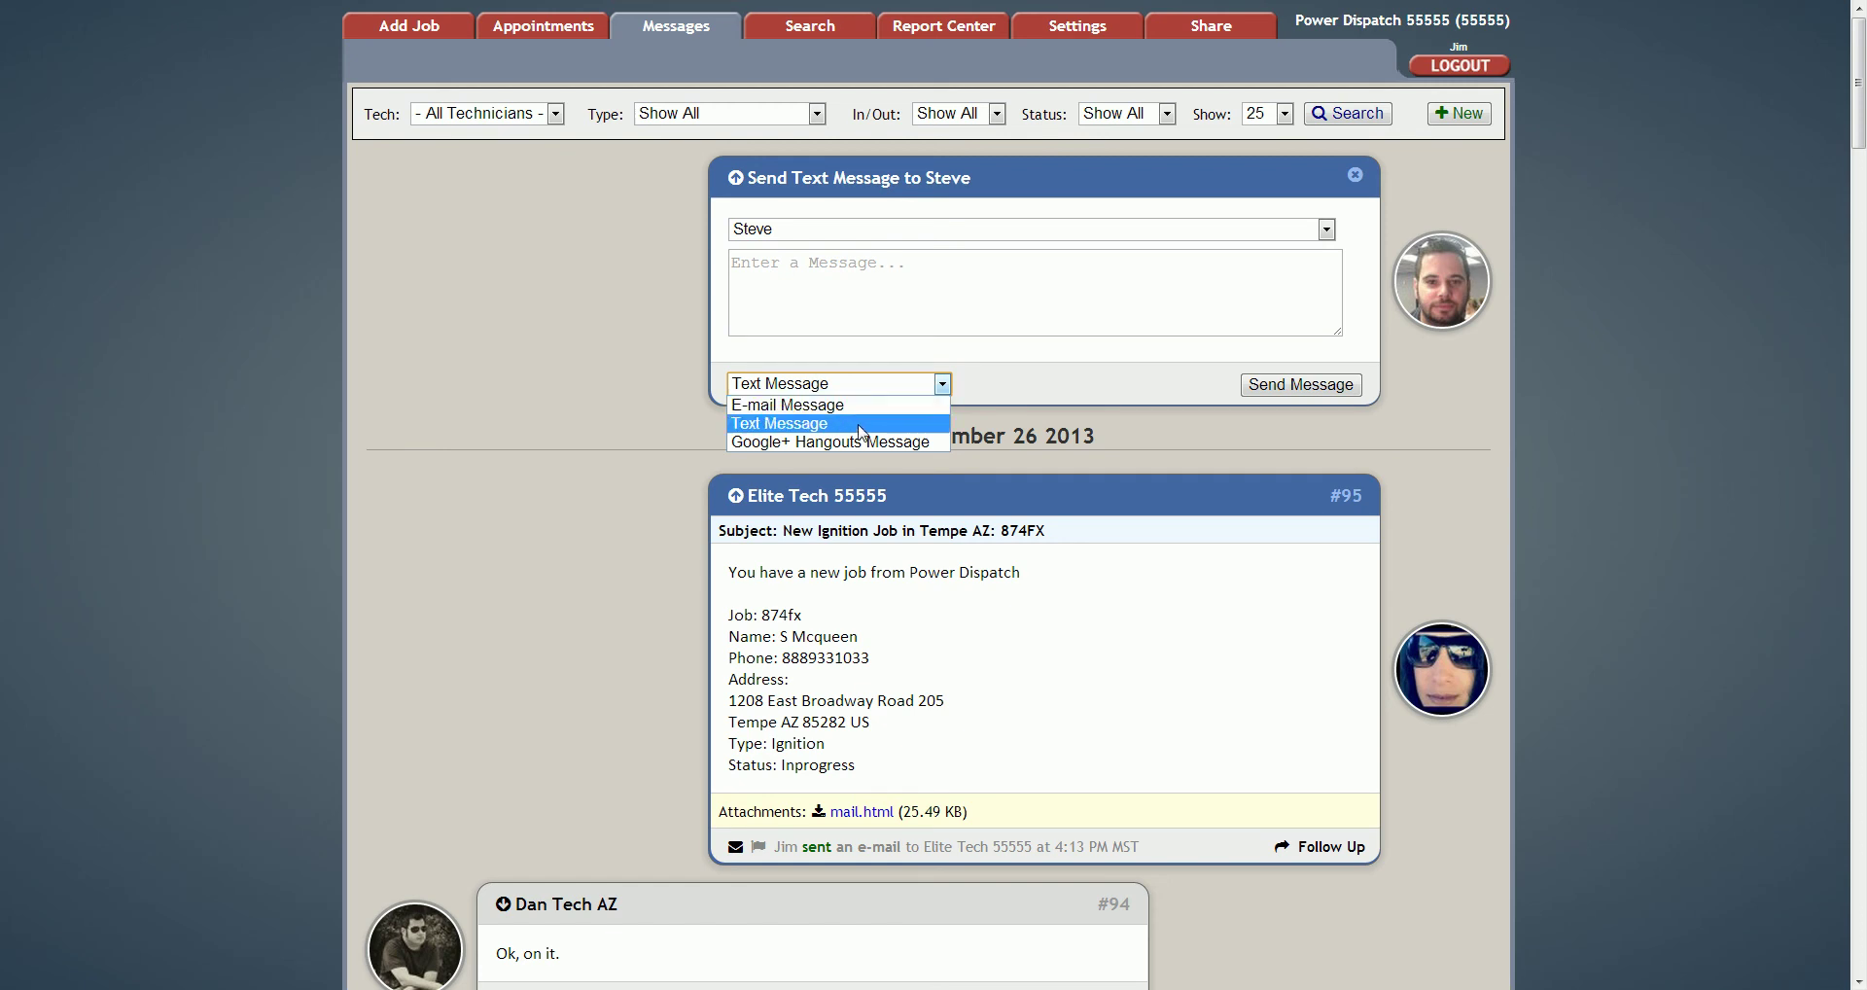
left_click(1012, 418)
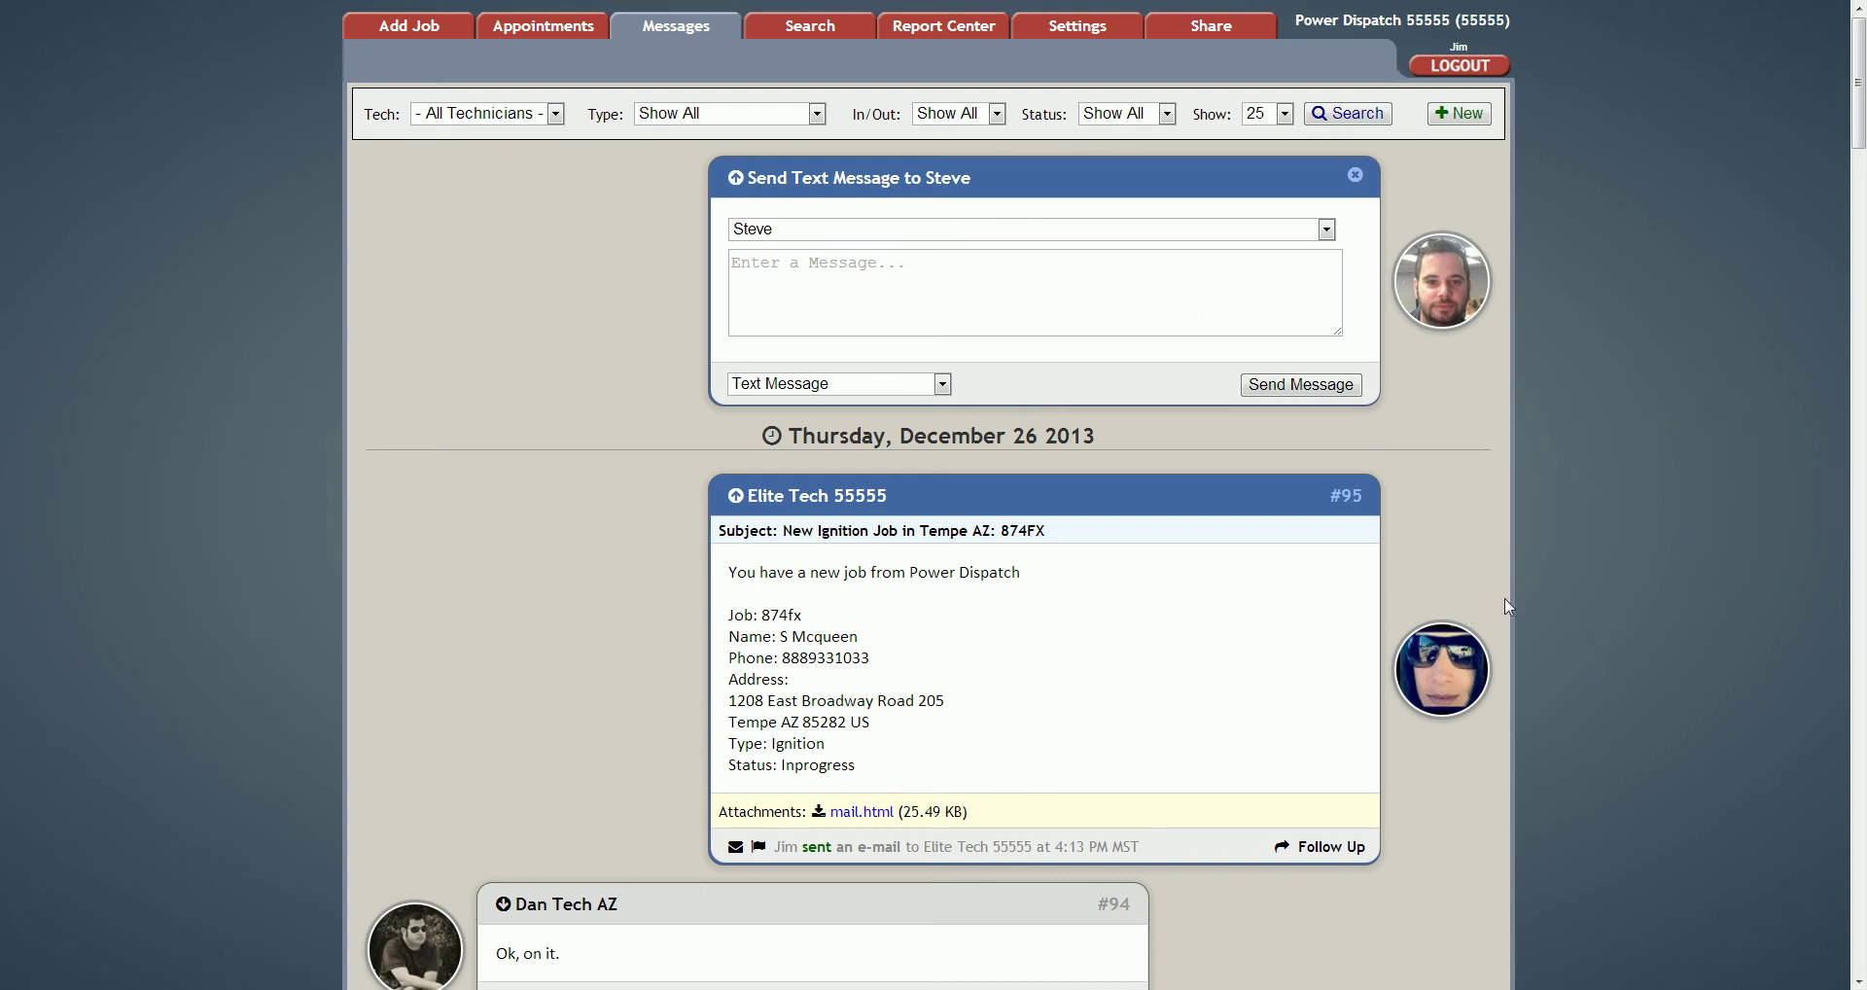
Flag message #95, unflag it again, and reload the Messages list.
left_click(760, 848)
scroll(757, 856, "down", 3)
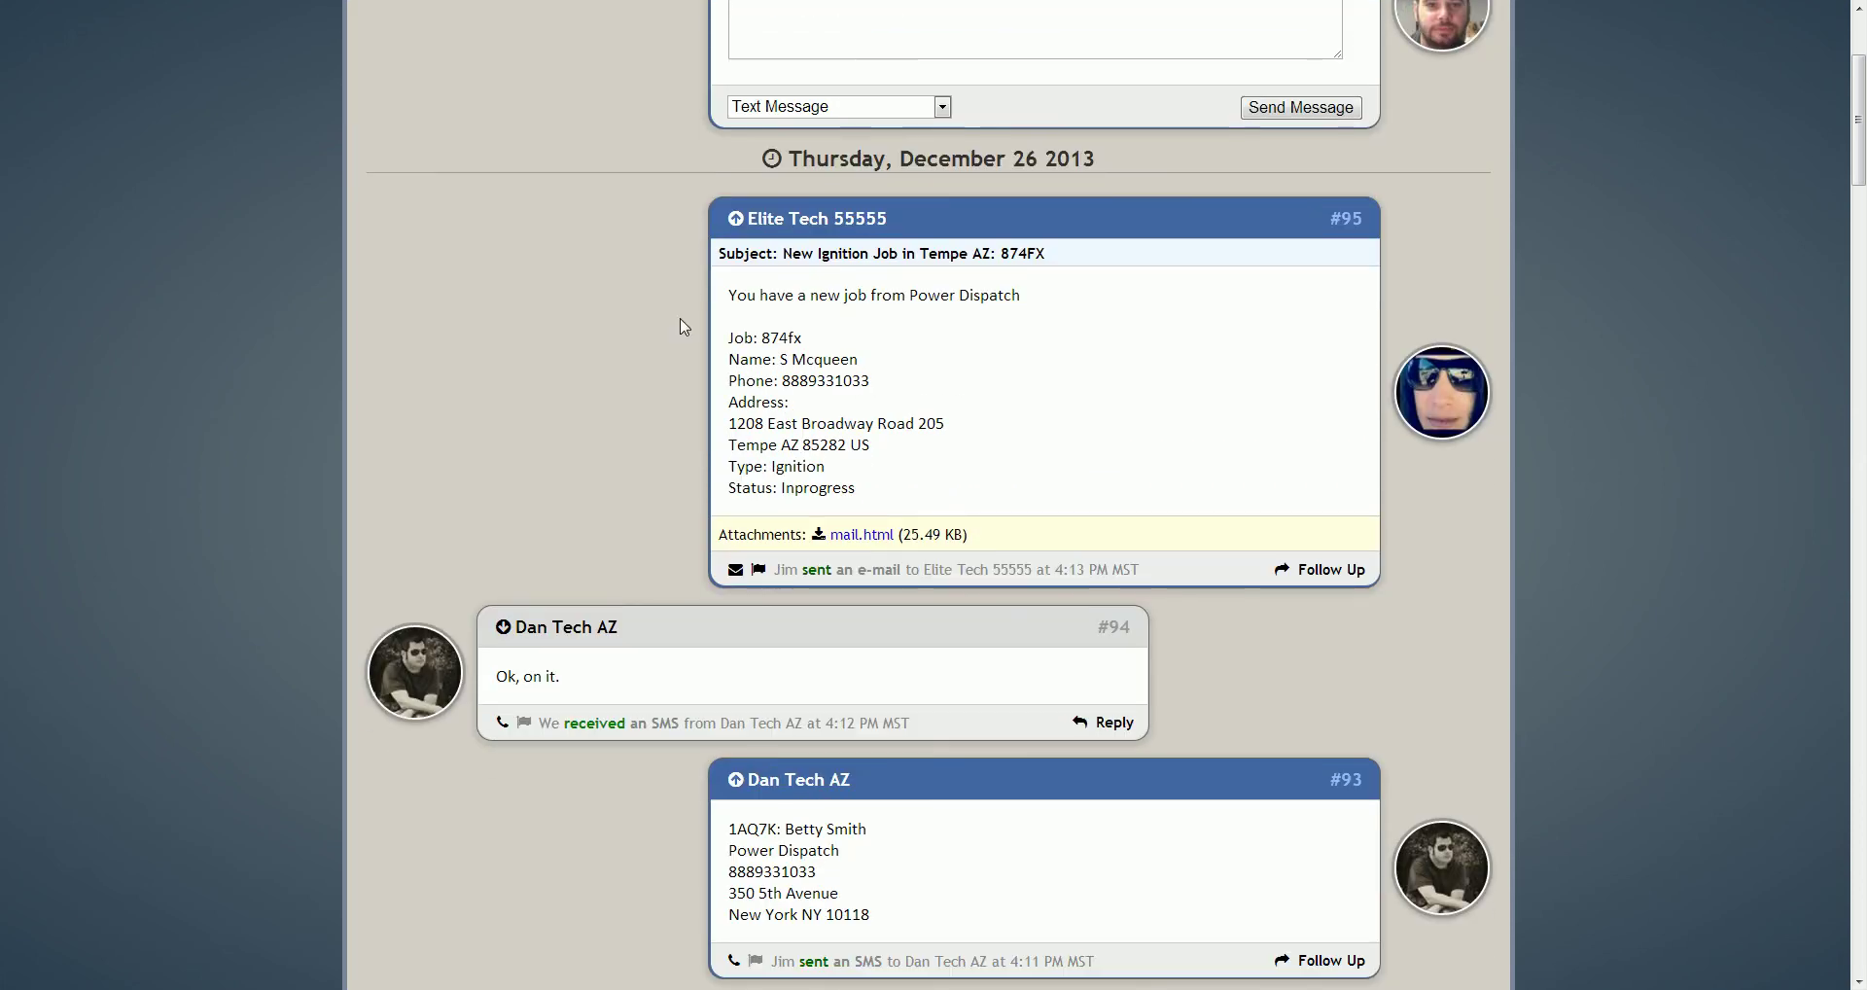
scroll(637, 321, "up", 3)
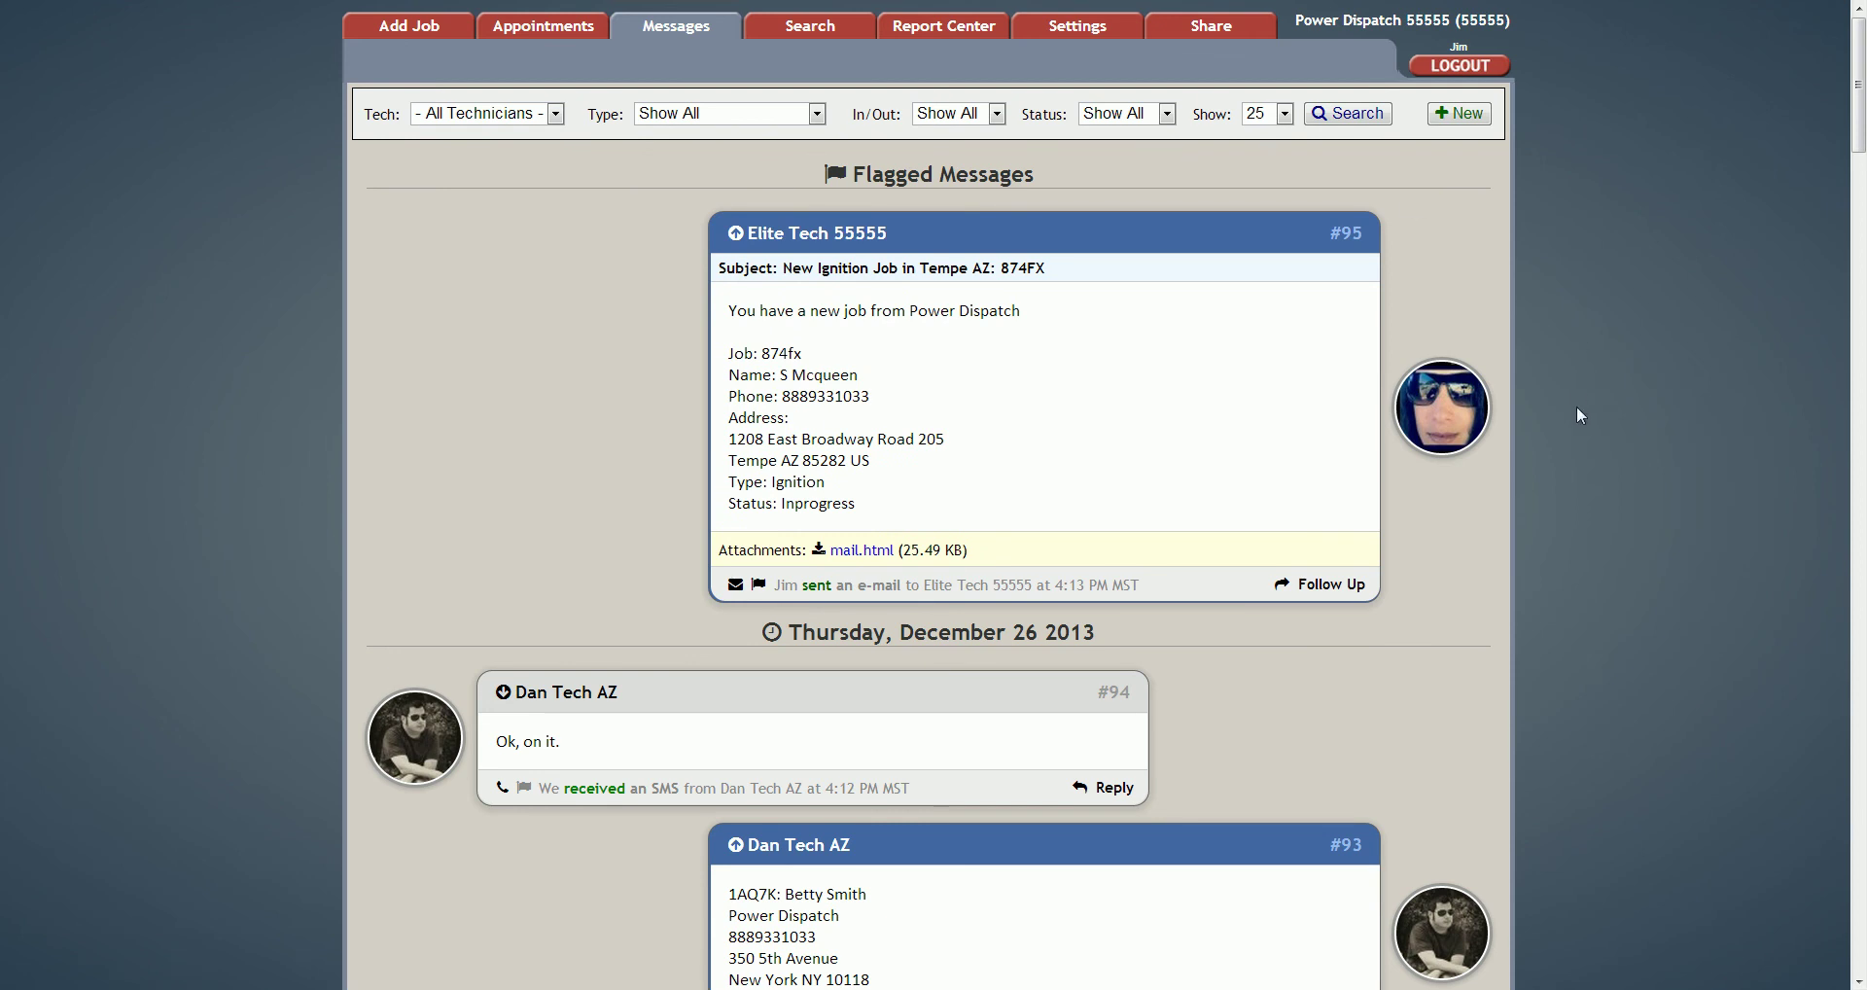
left_click(758, 583)
left_click(707, 37)
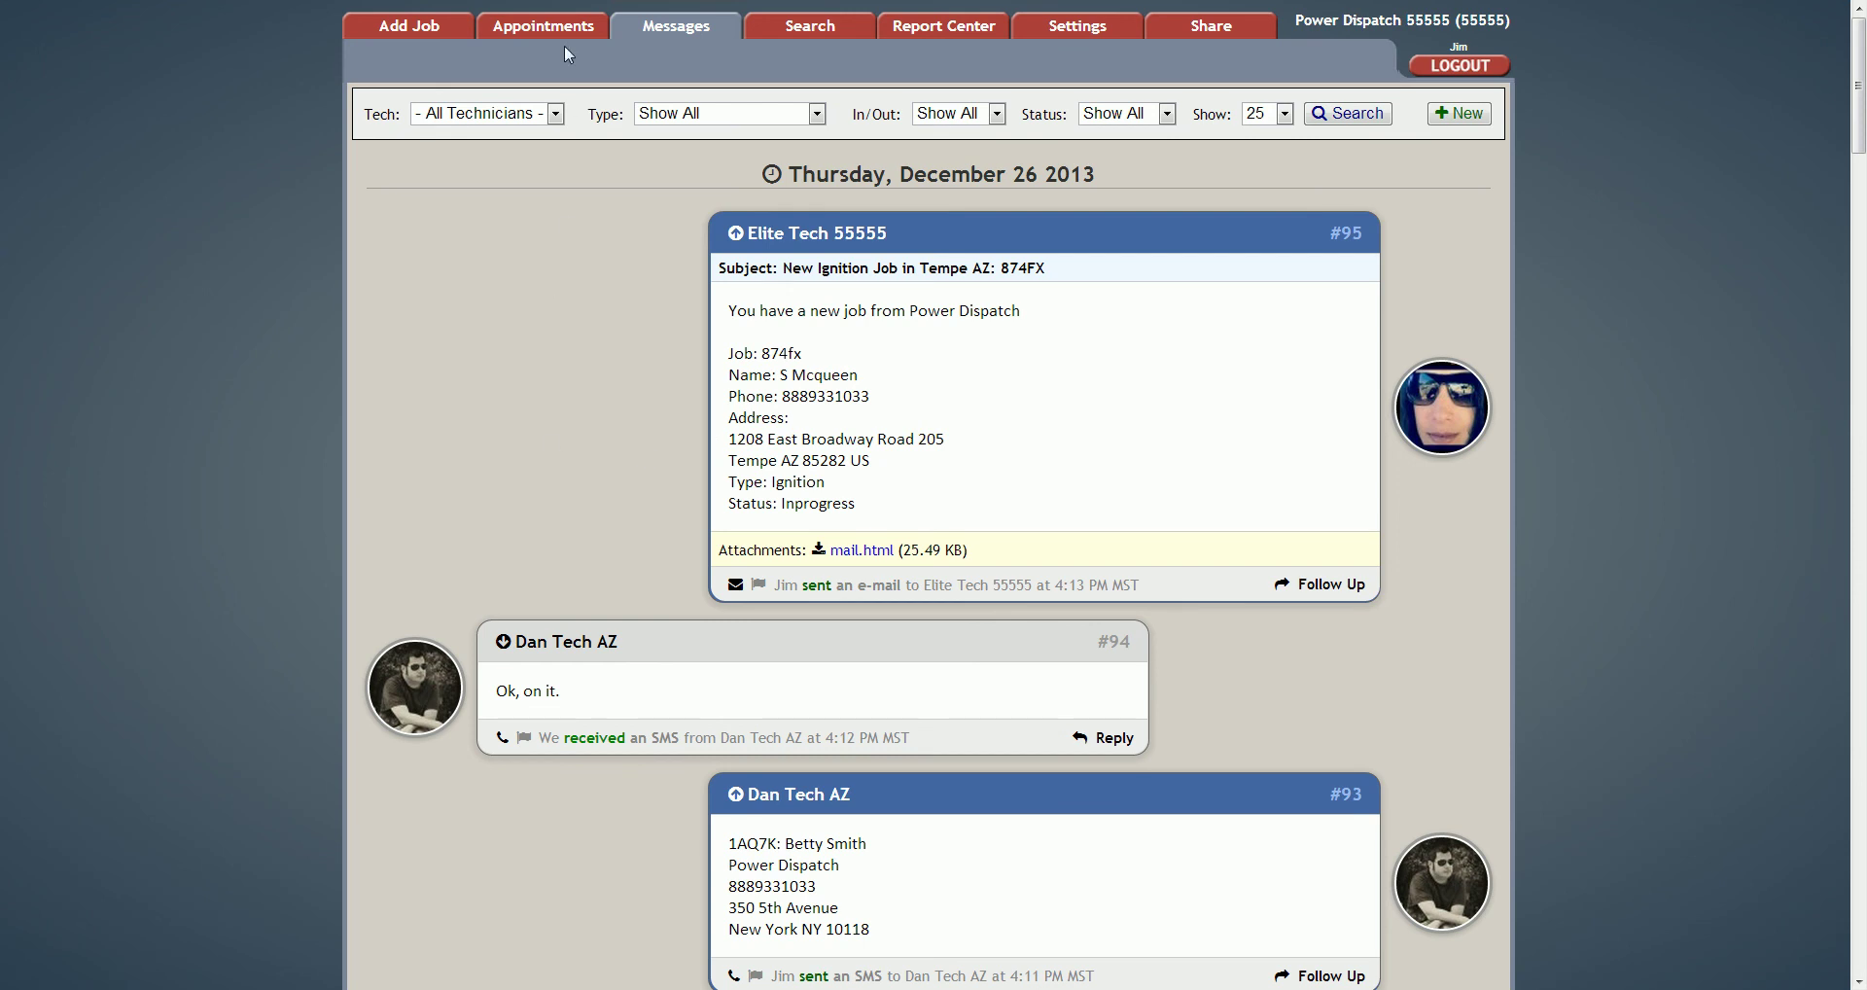
Switch job RAUUW's notification from Hangouts to SMS for Elite Tech 55555, save, and view message #96.
left_click(542, 27)
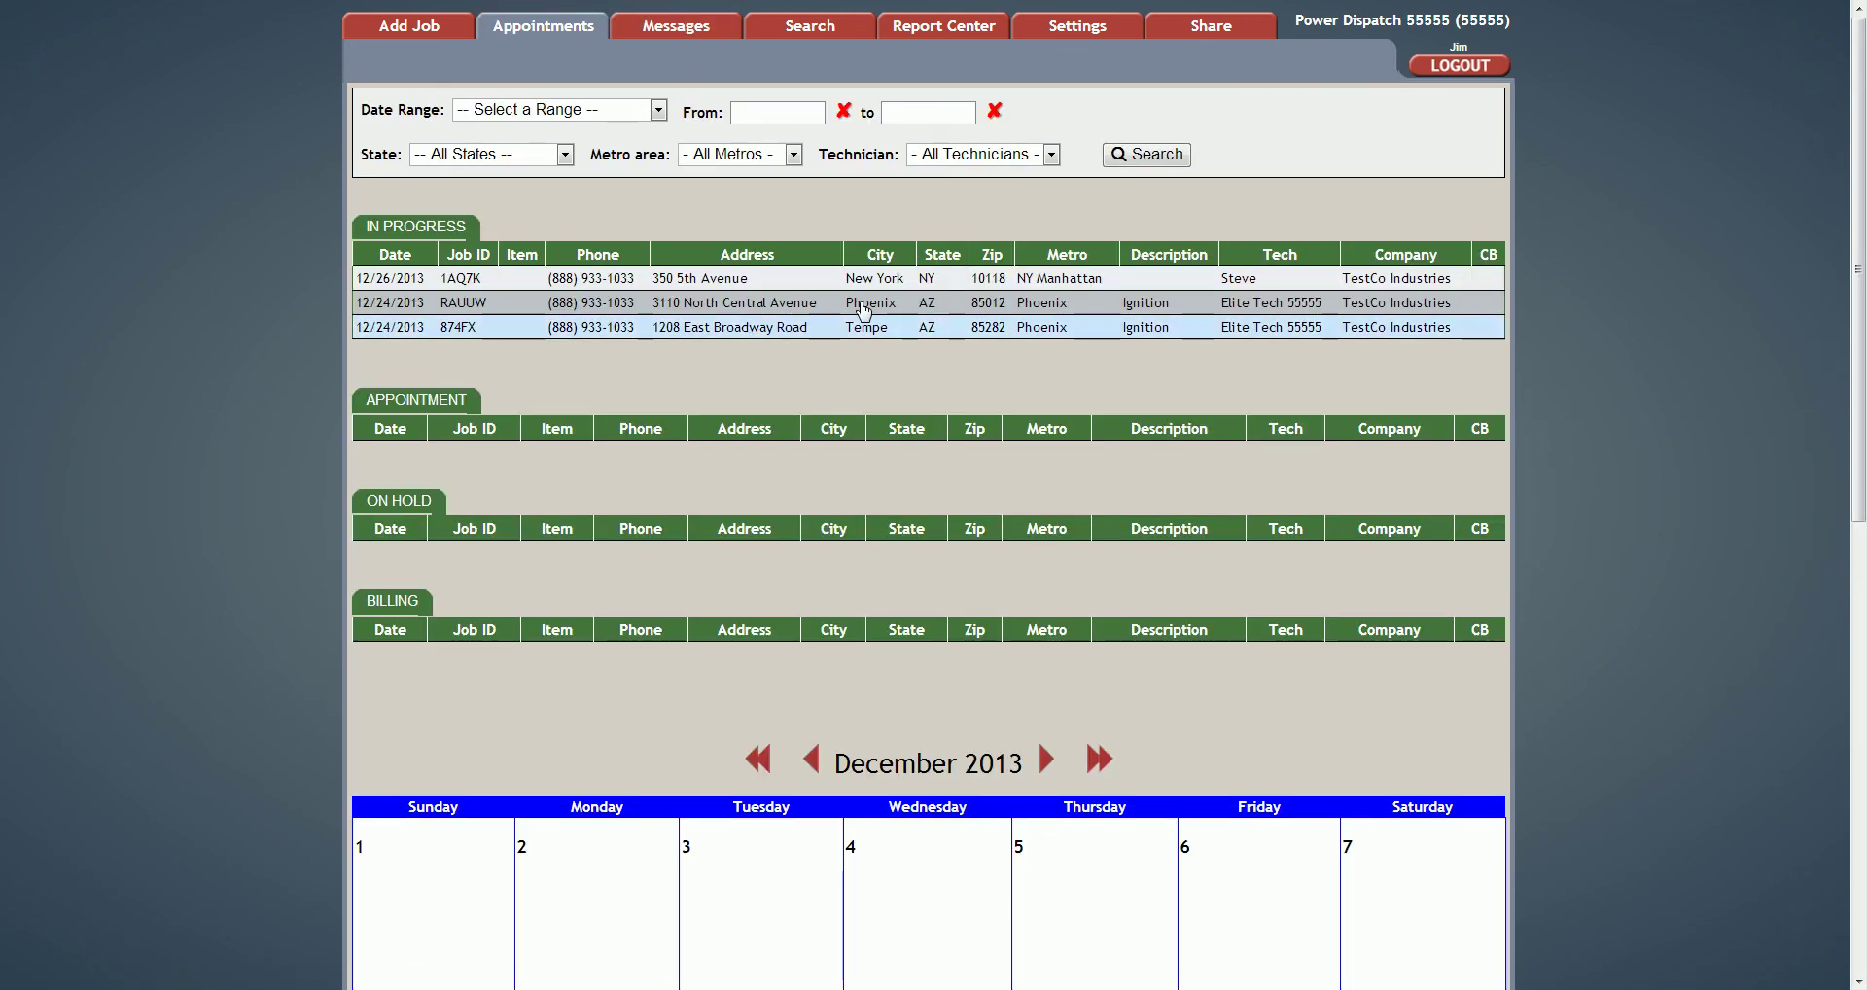
left_click(906, 305)
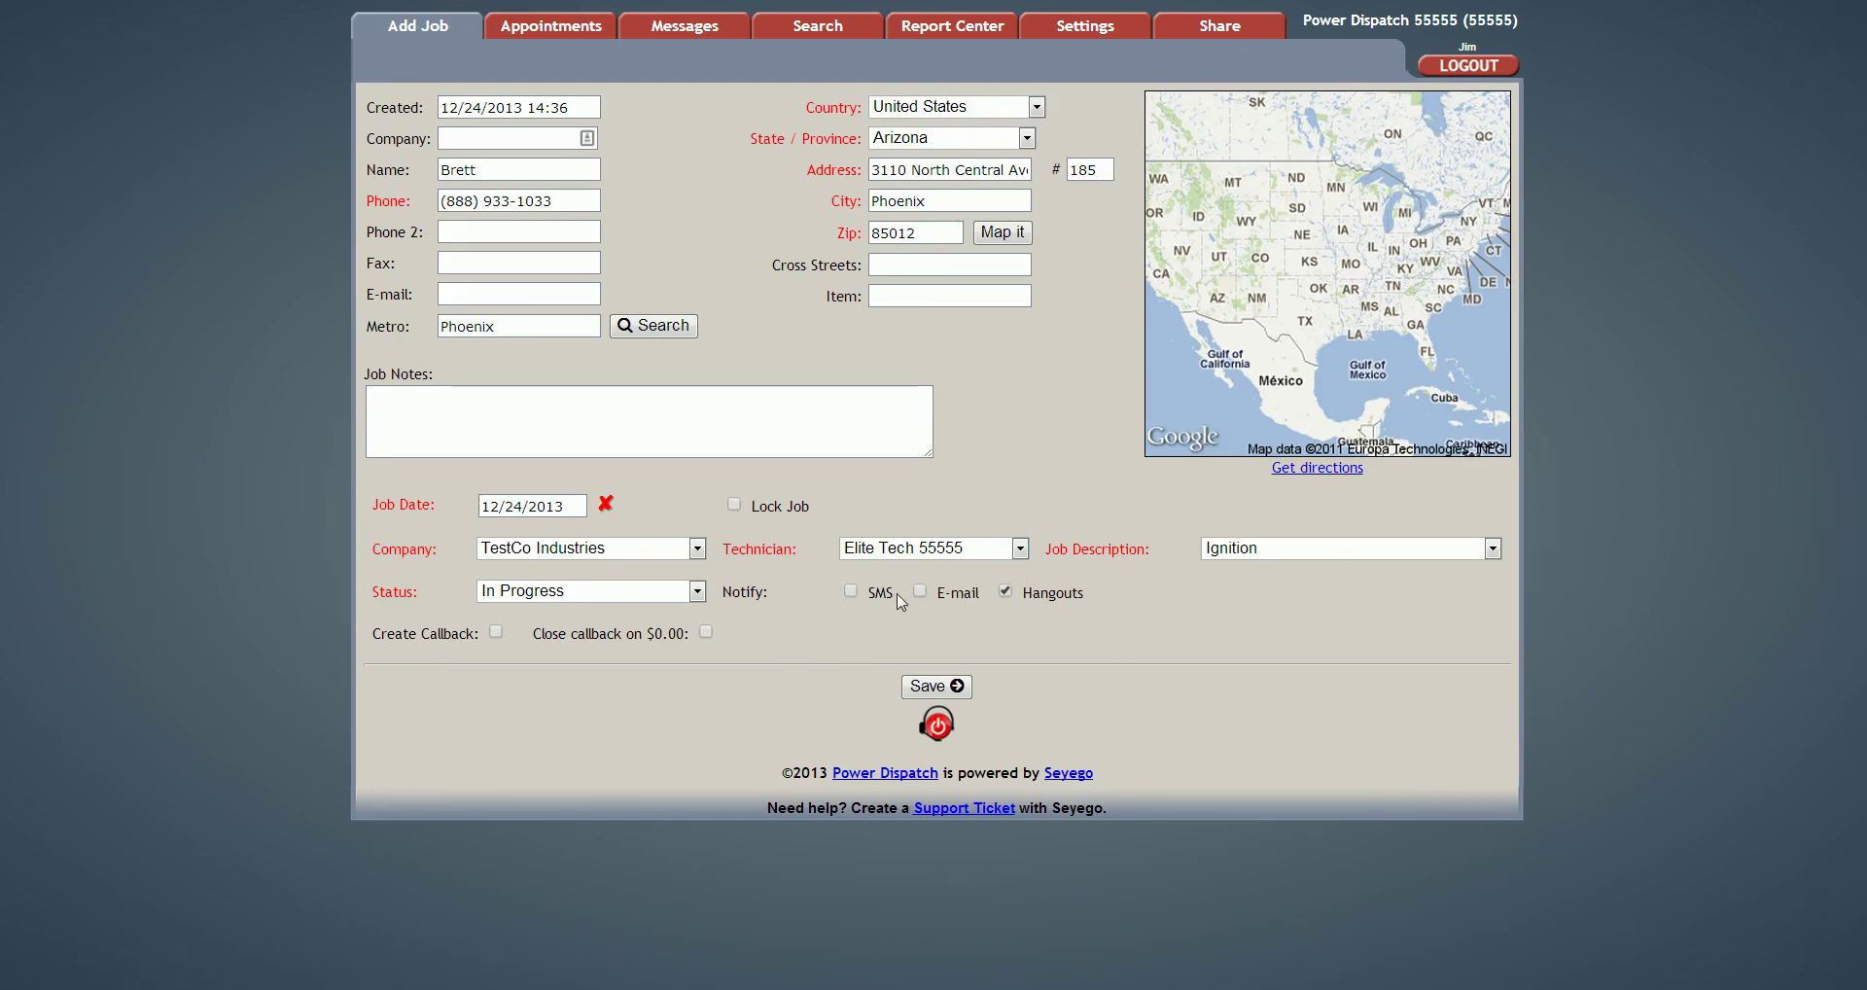
left_click(851, 590)
left_click(1006, 592)
left_click(995, 552)
left_click(924, 587)
left_click(929, 687)
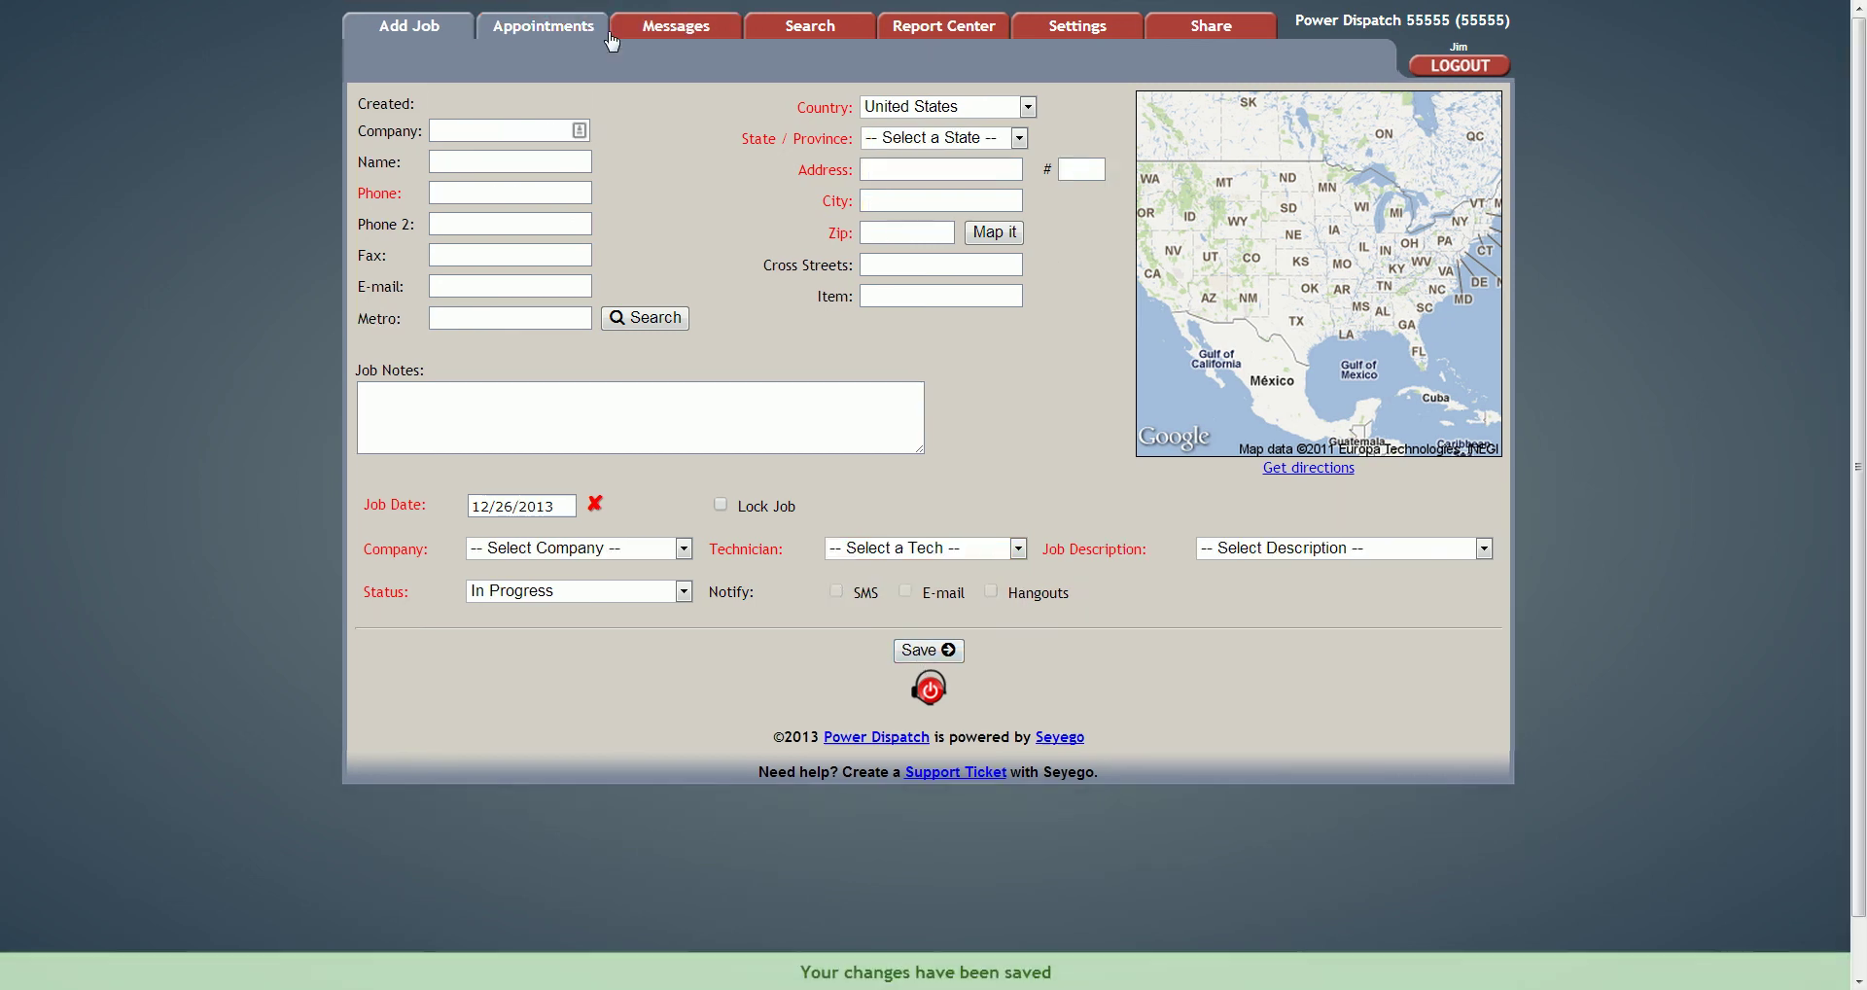
left_click(675, 25)
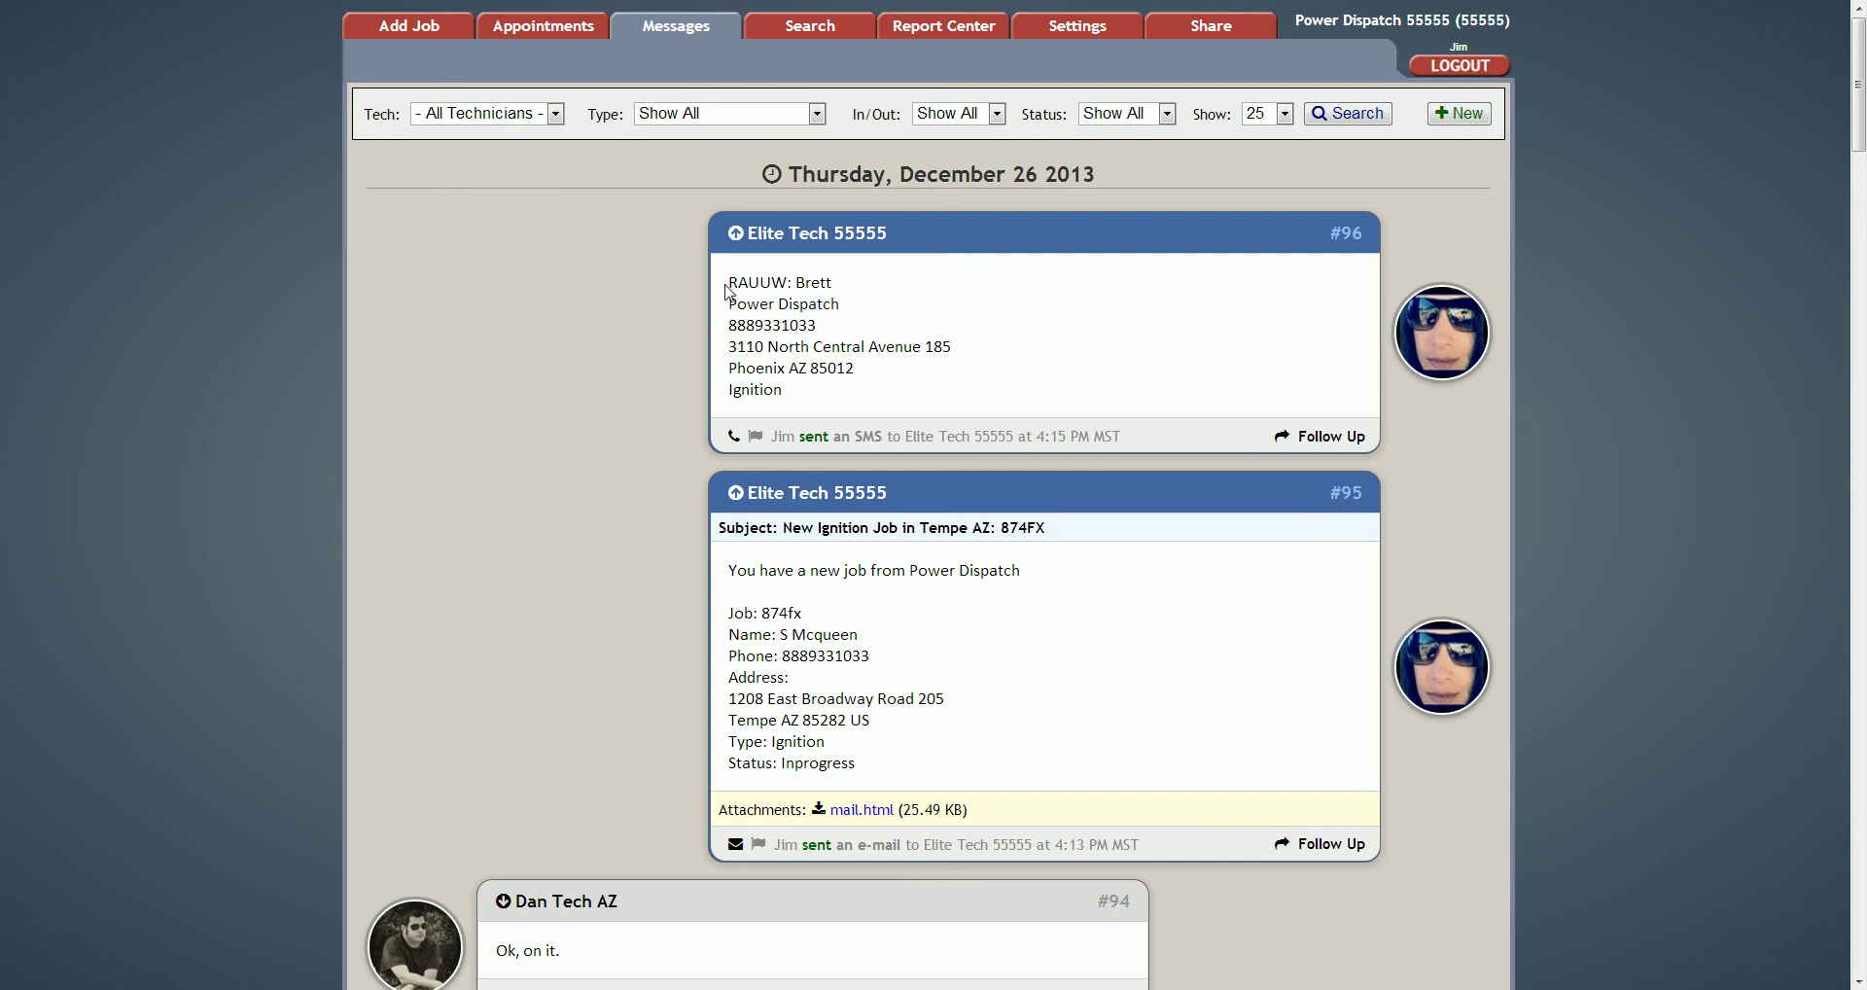
left_click_drag(727, 282, 821, 391)
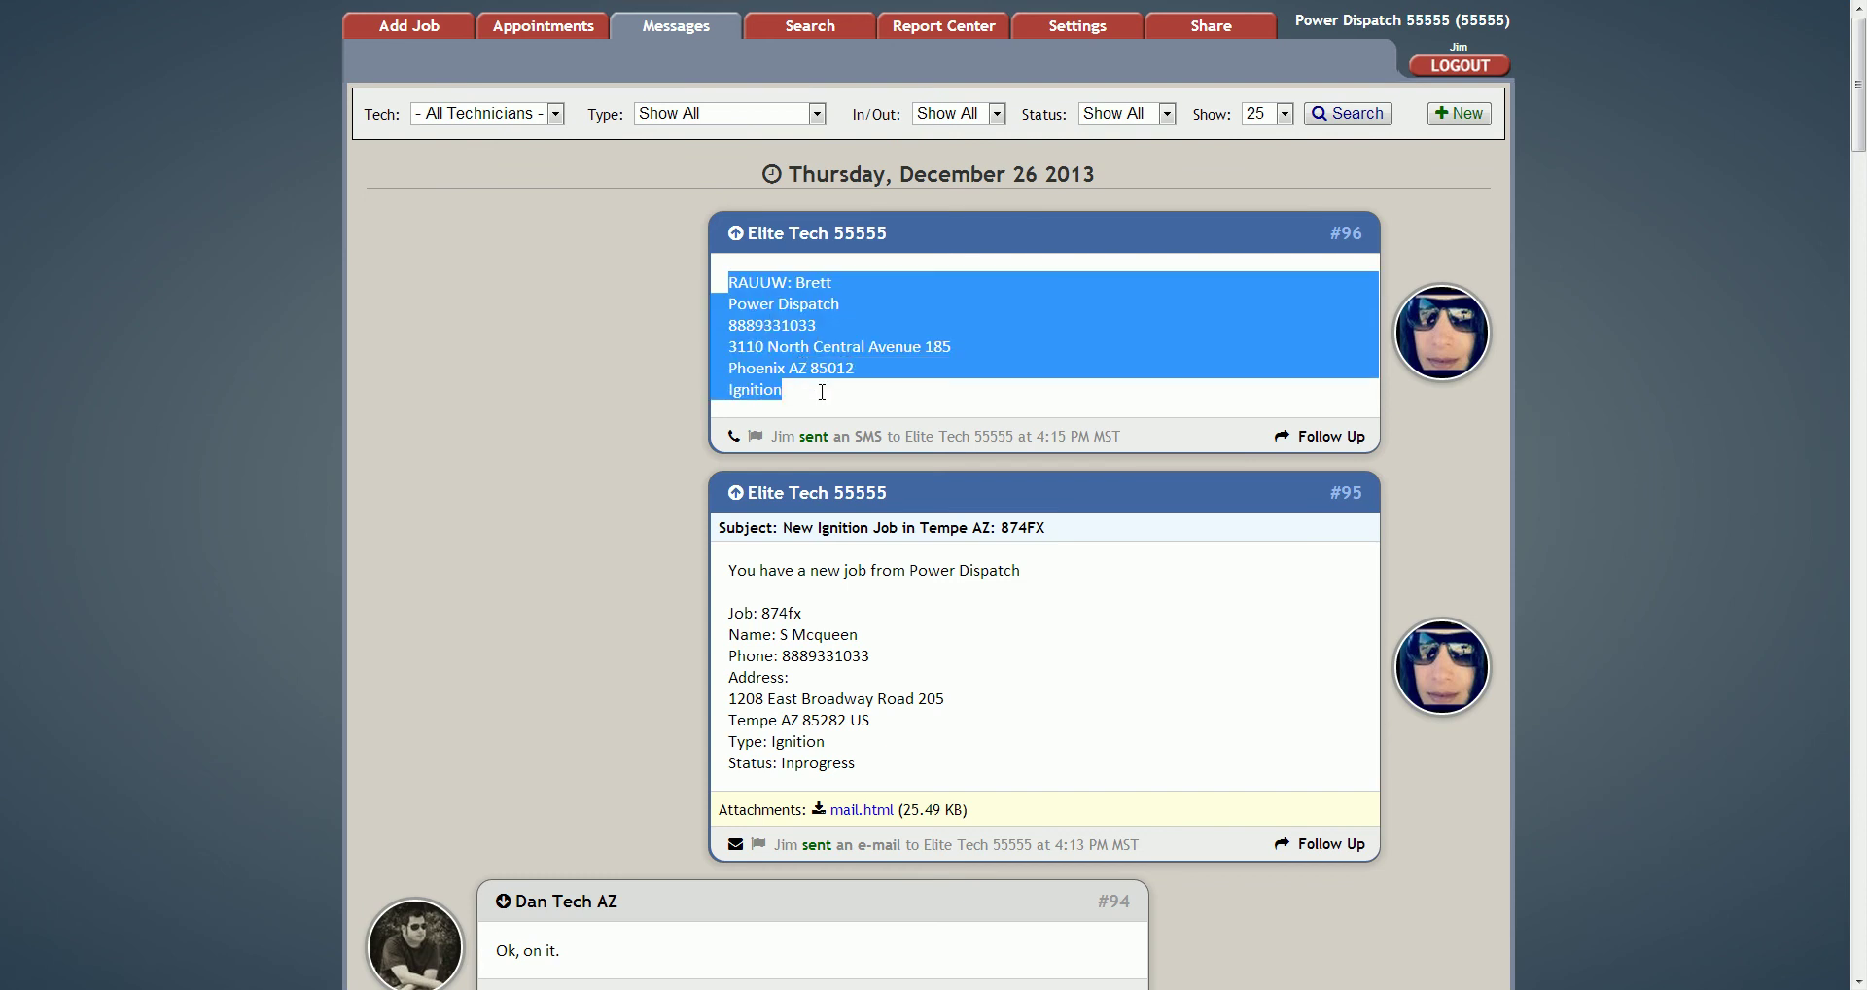
left_click(782, 338)
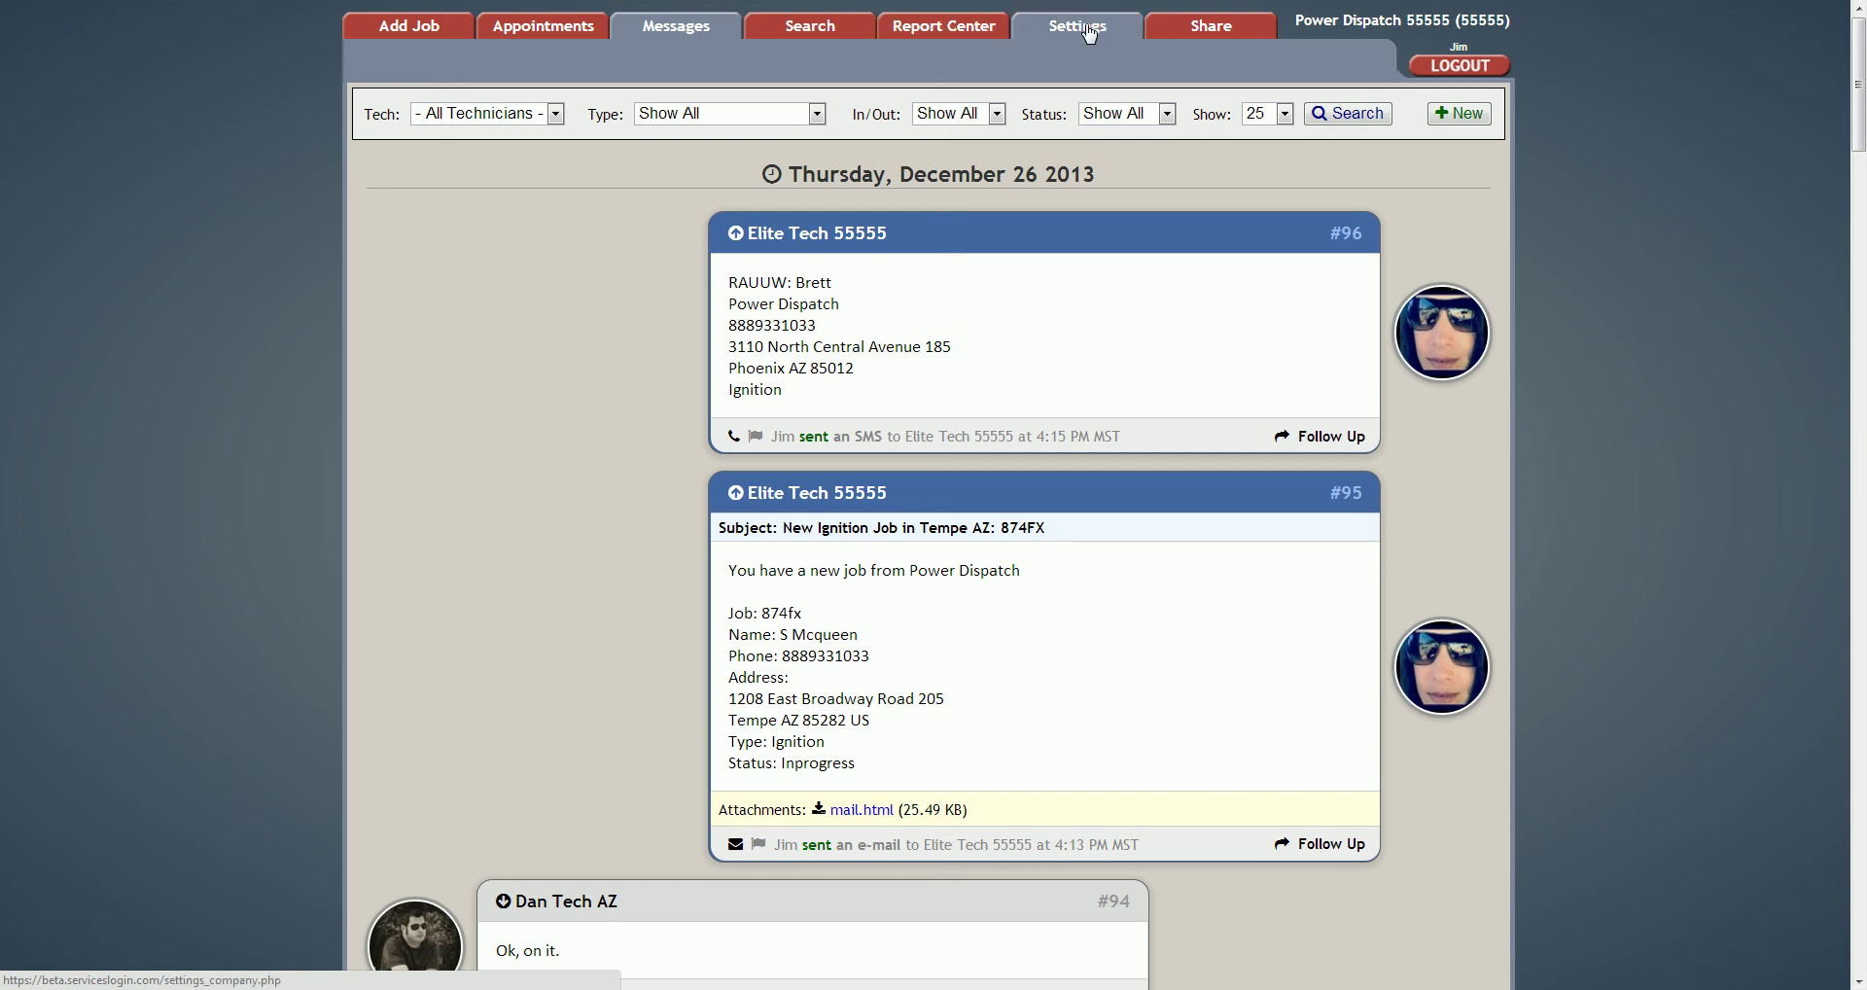
Remove the logged-in user's View Messages and View Attachments permissions in Settings > Users and save.
left_click(1090, 34)
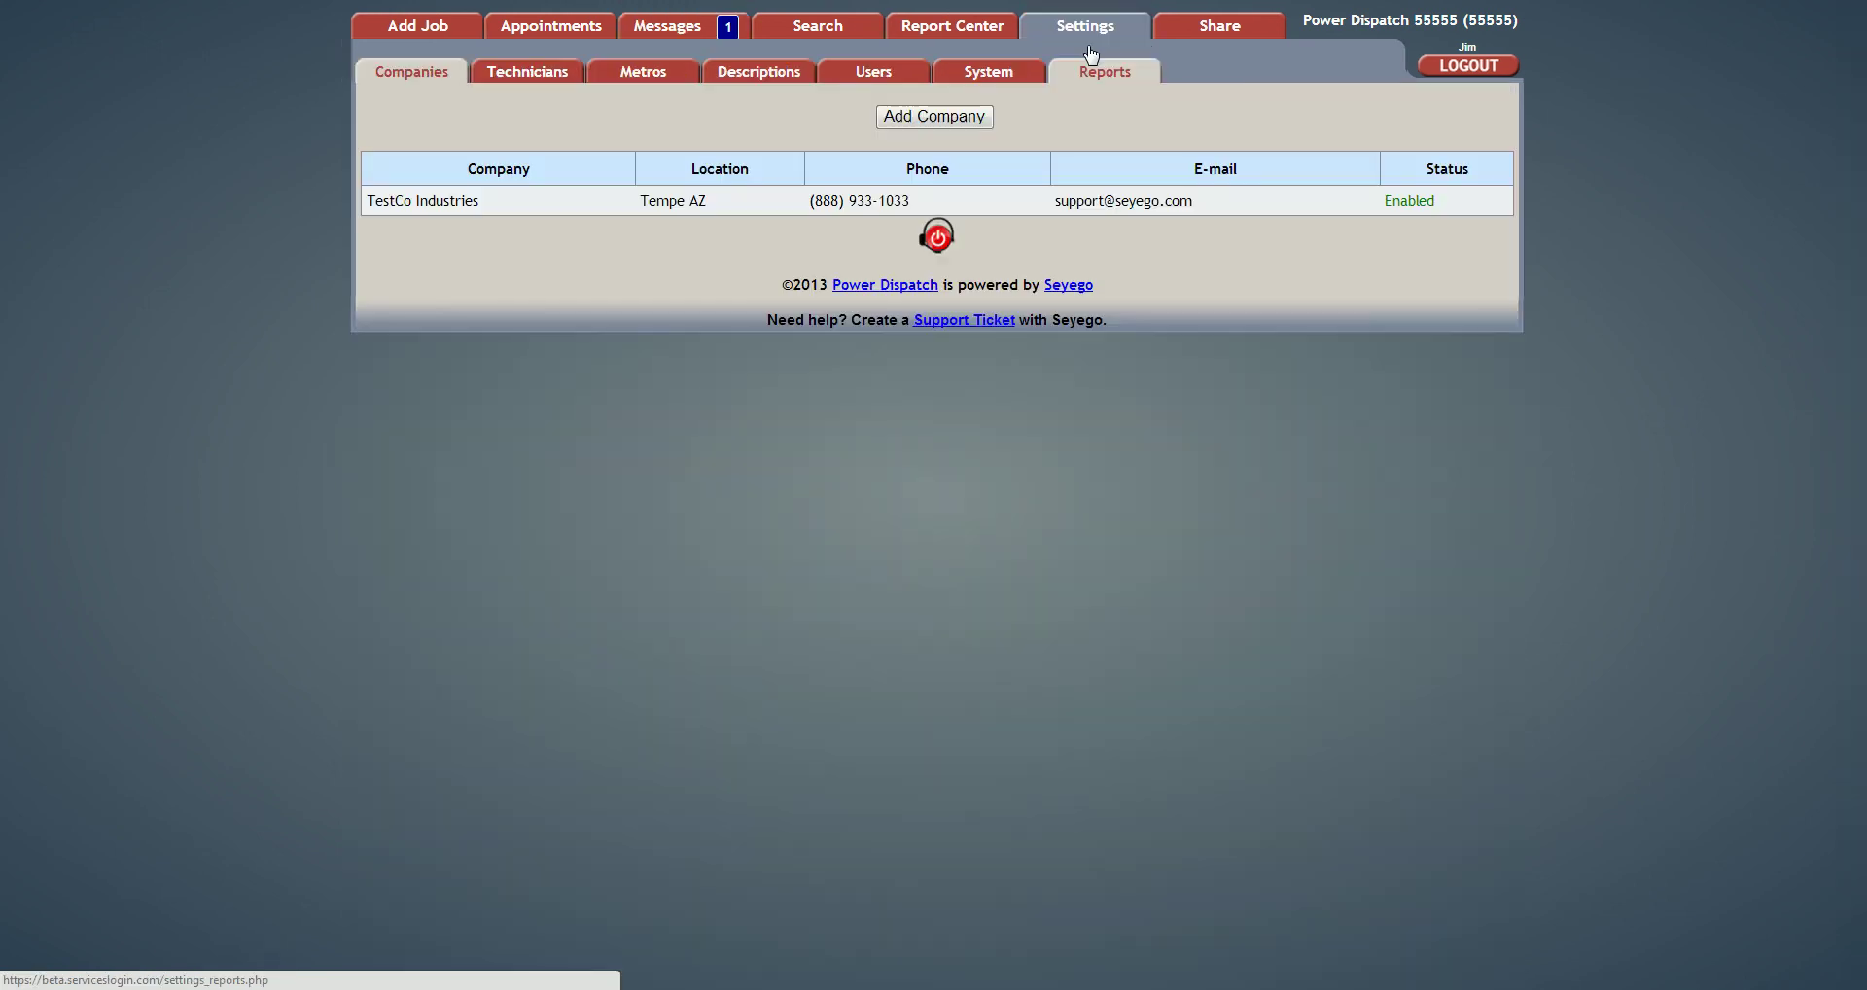
left_click(875, 72)
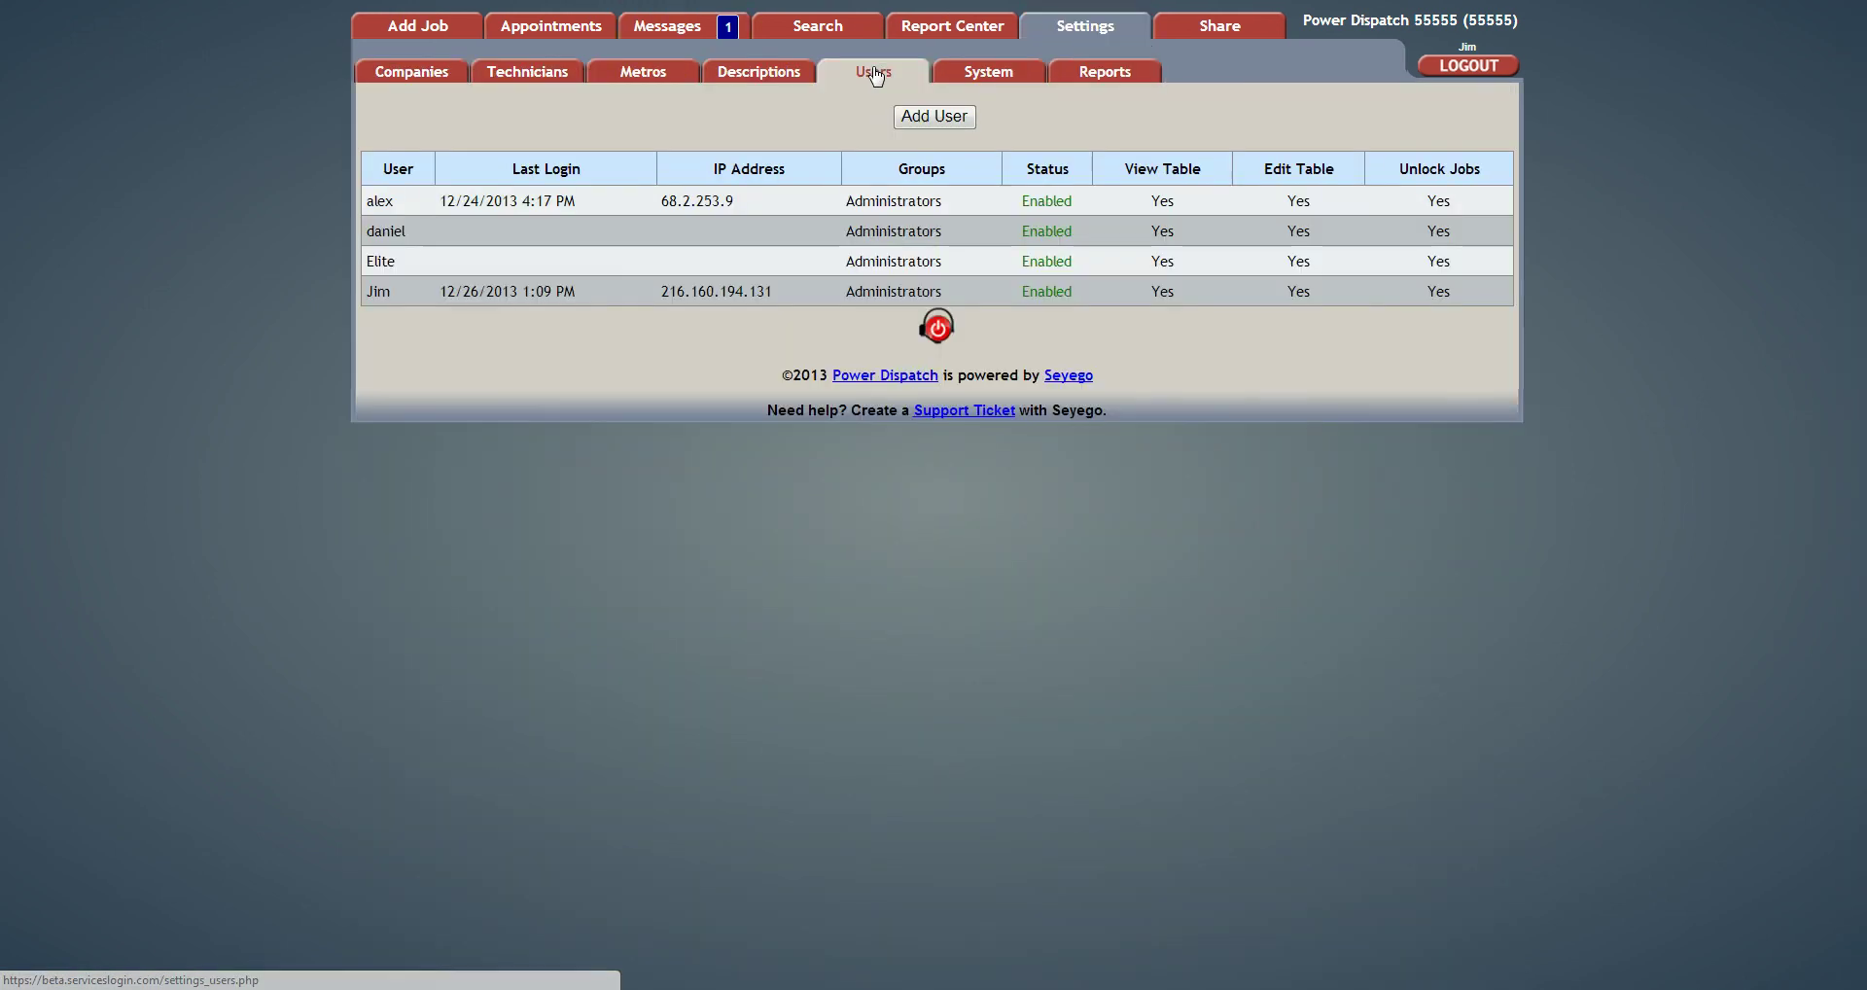
left_click(792, 297)
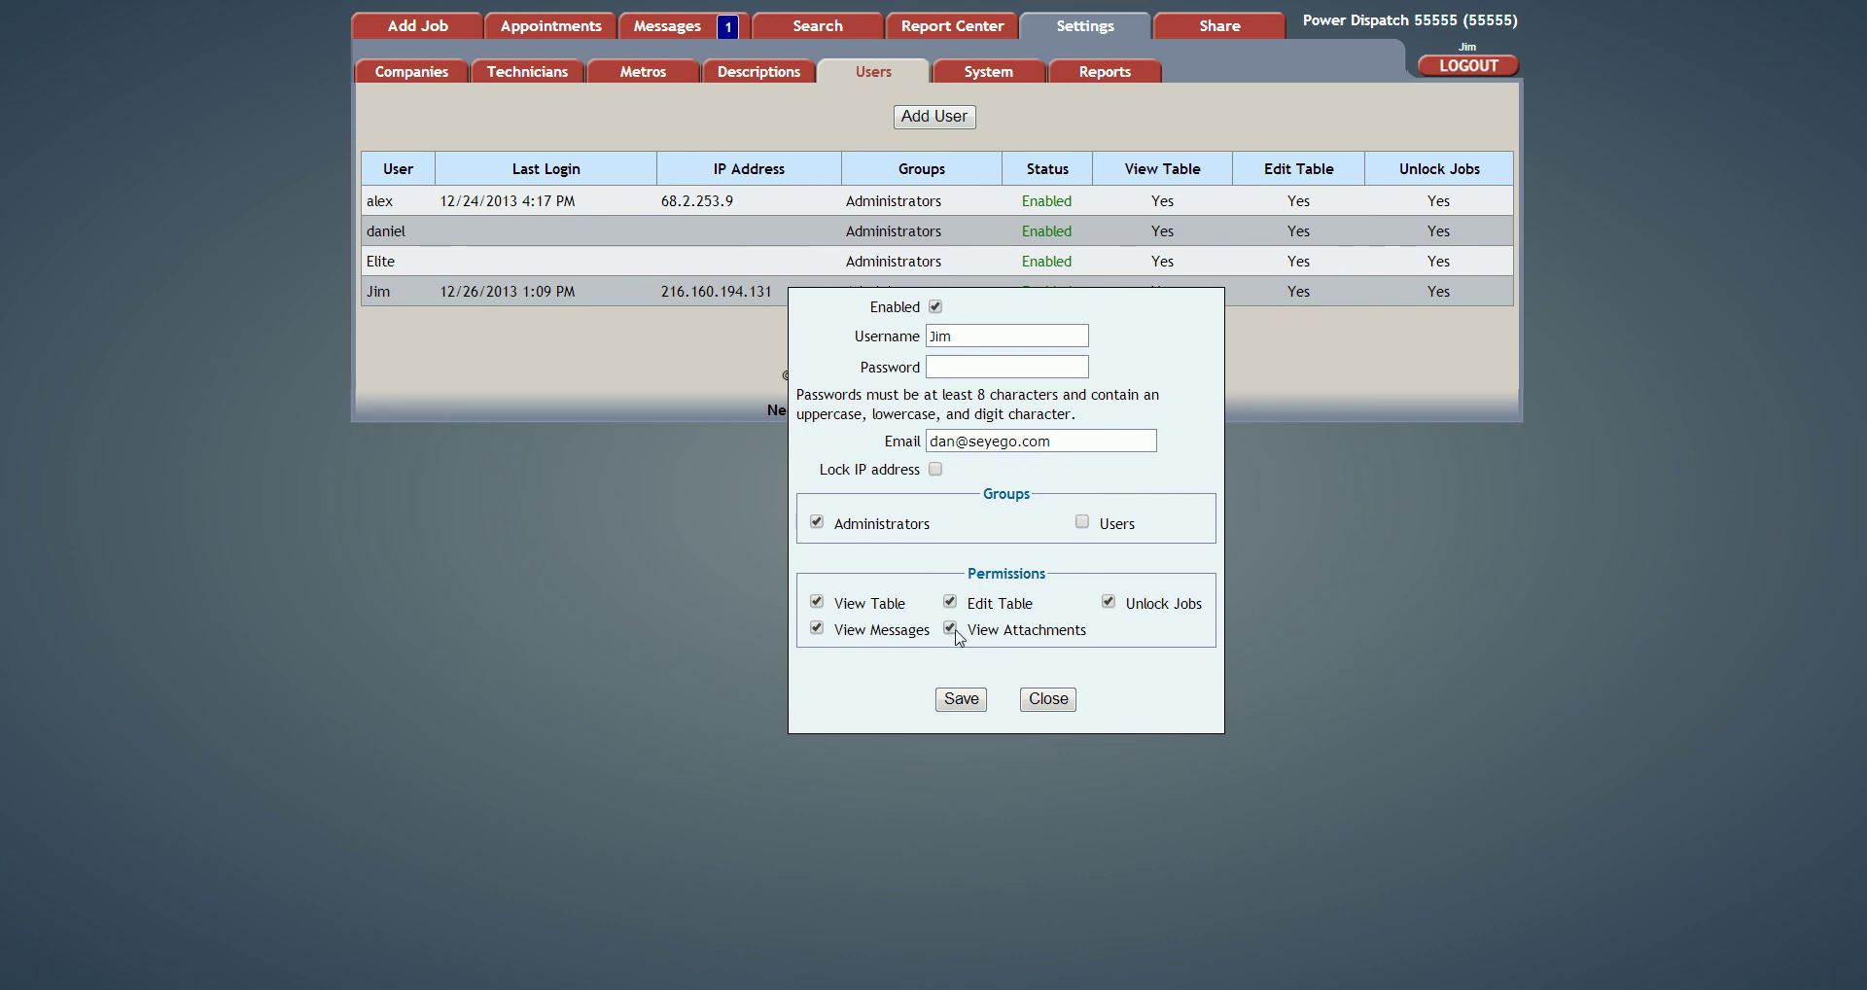
left_click_drag(968, 634, 1108, 642)
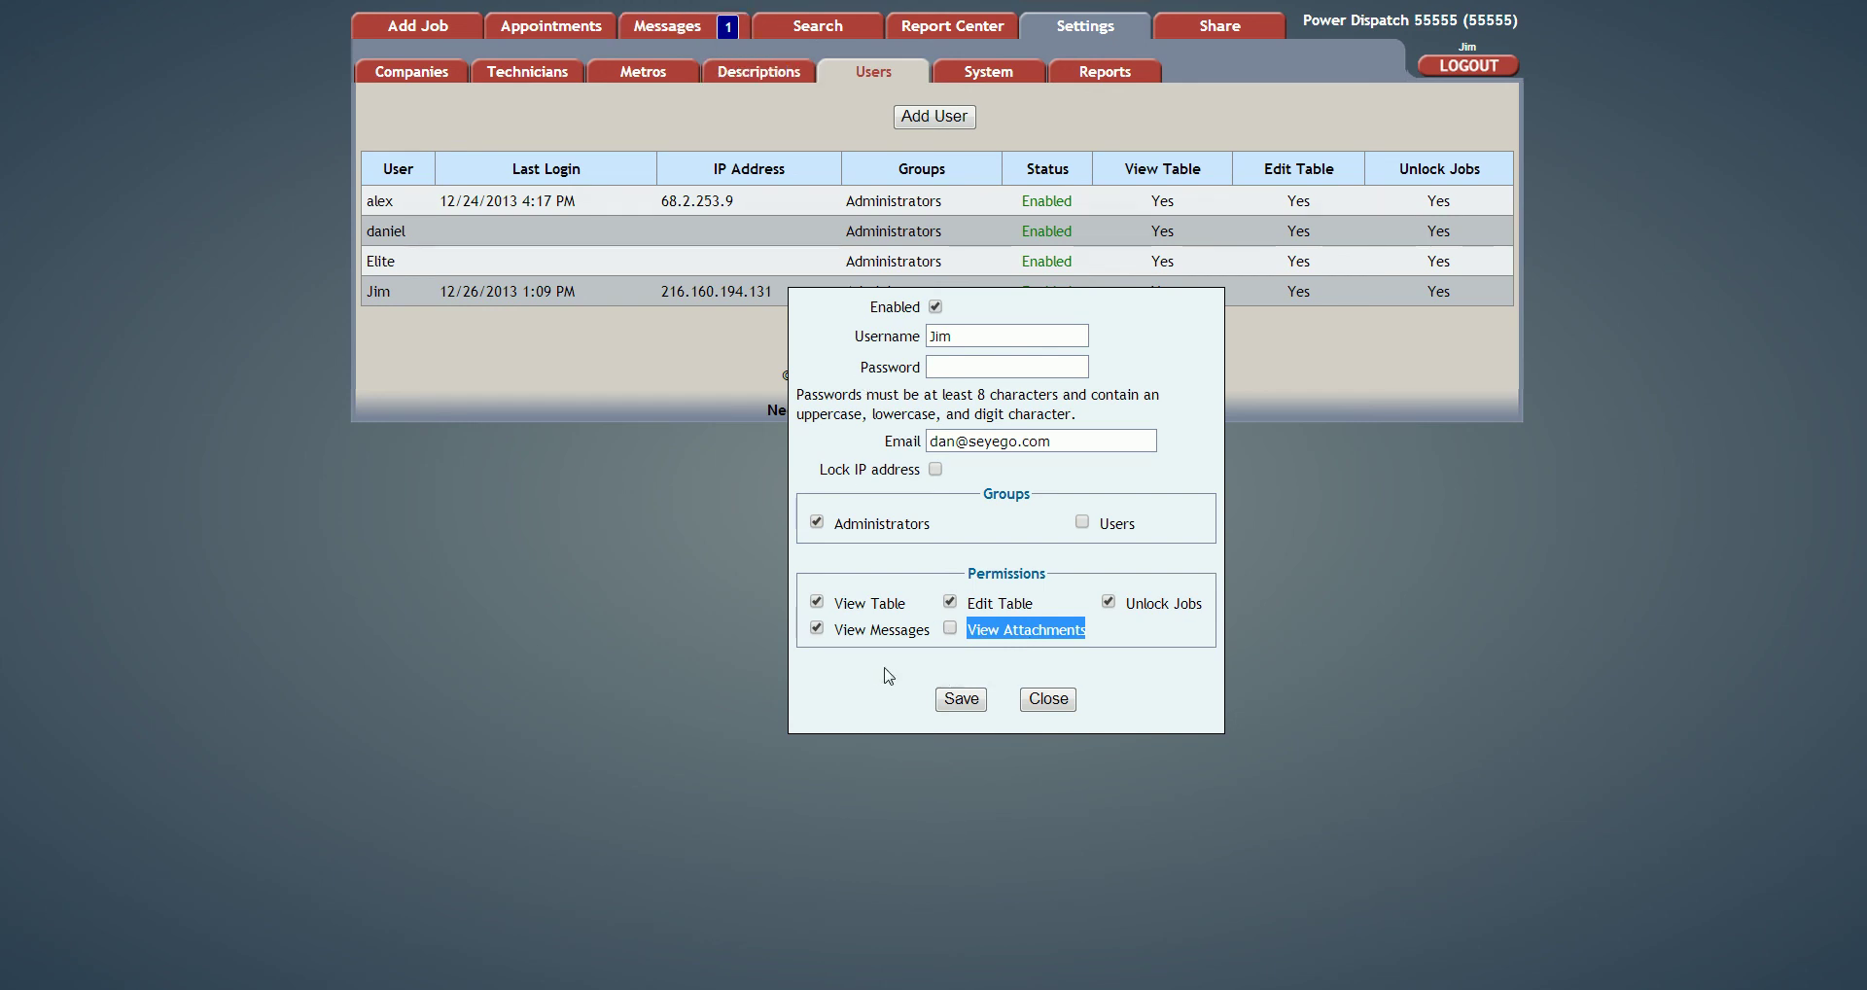
left_click(822, 631)
key("Return")
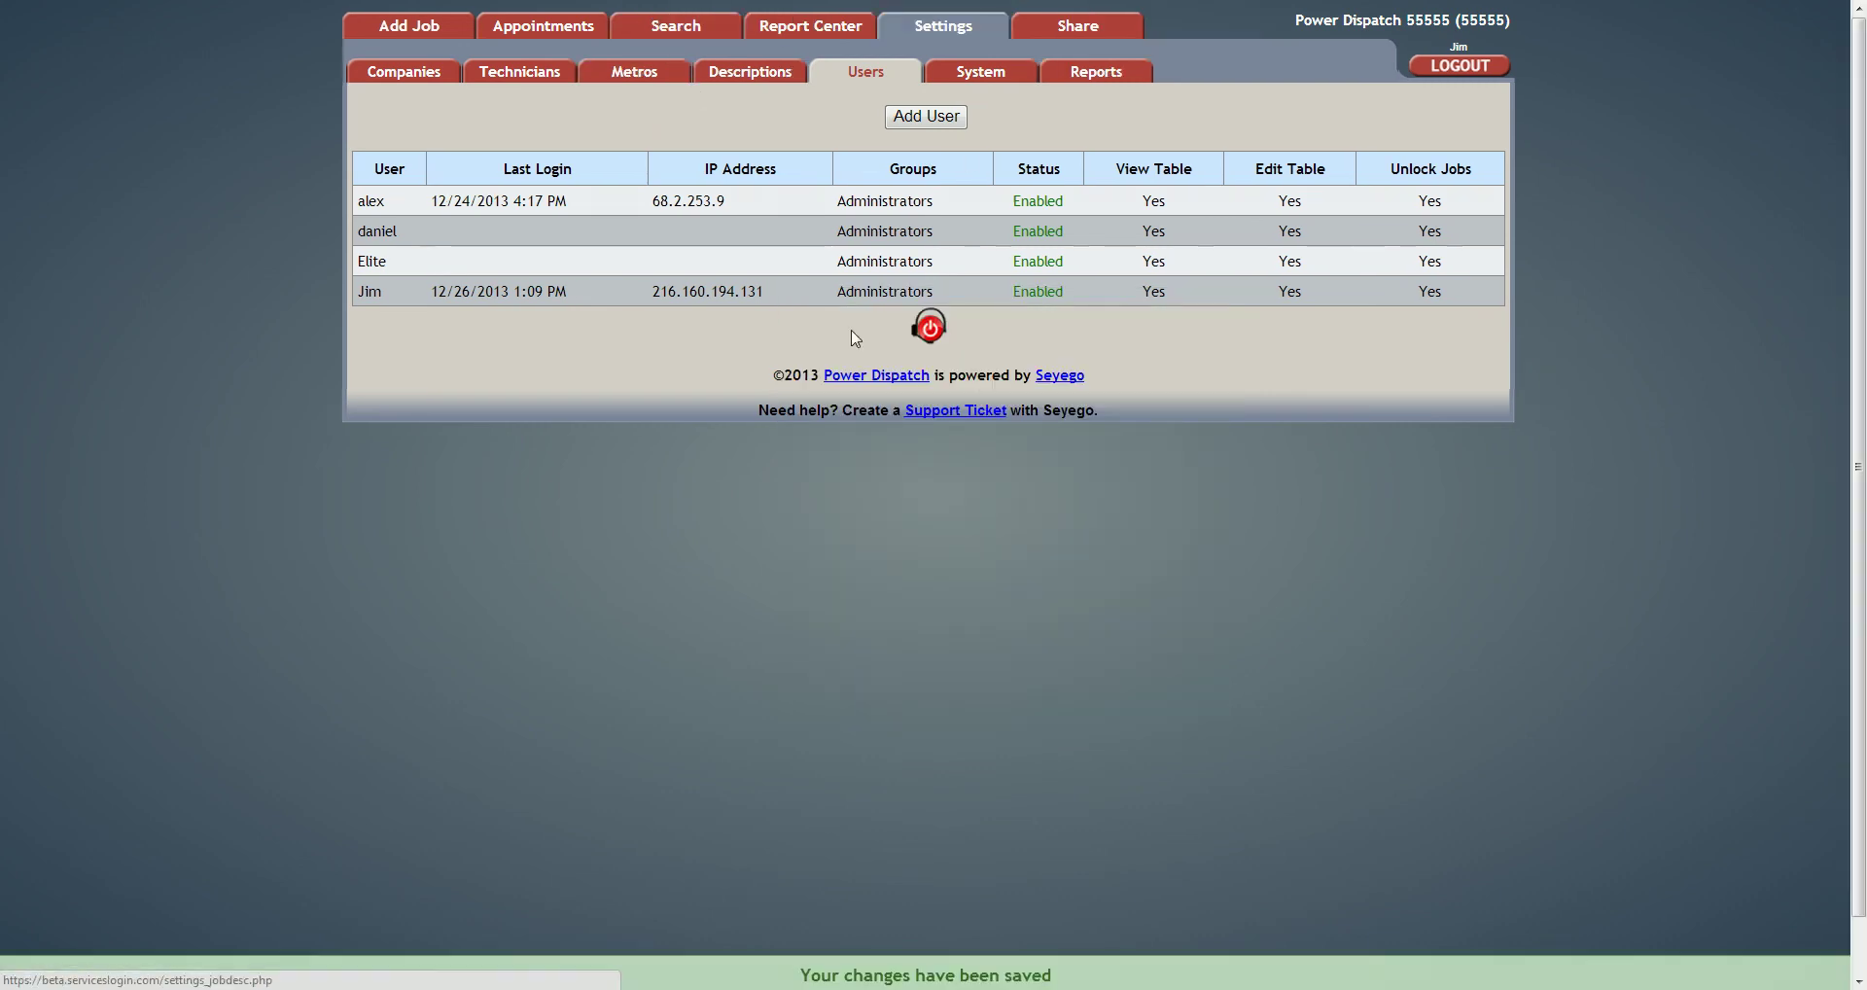
Re-enable View Messages and View Attachments for the logged-in user and save.
left_click(844, 294)
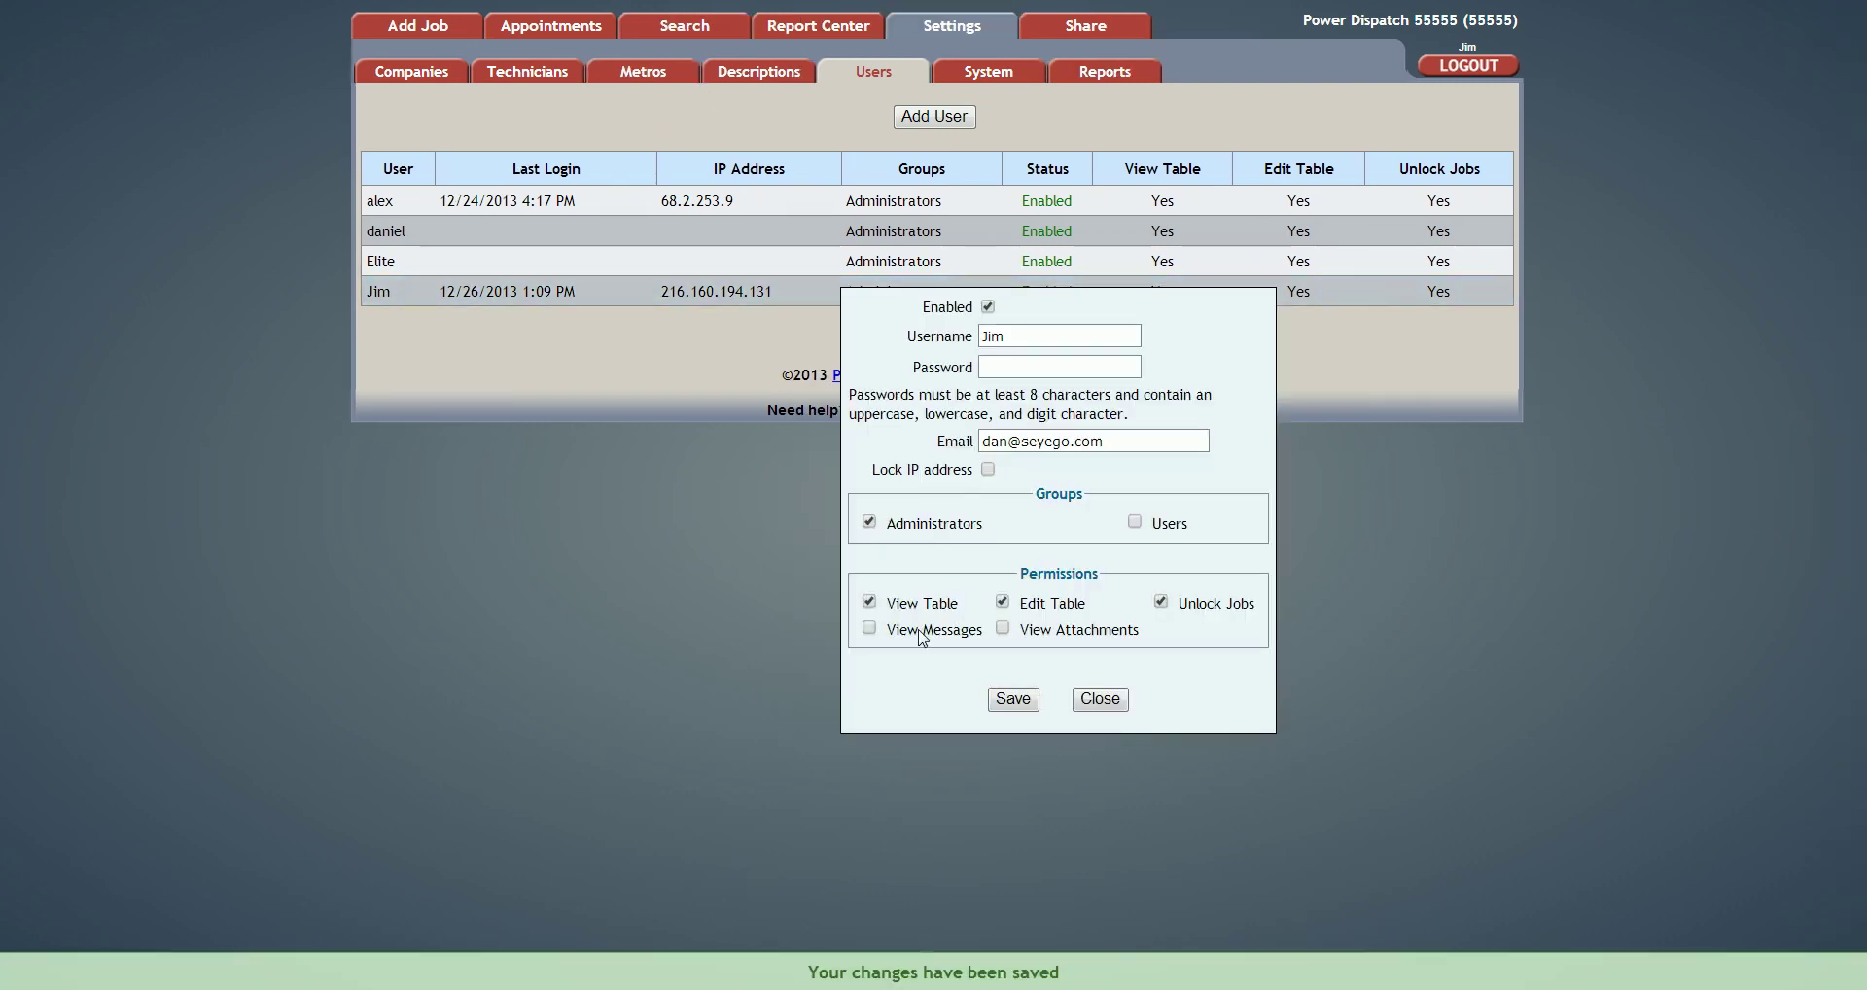
left_click(870, 628)
left_click(1002, 628)
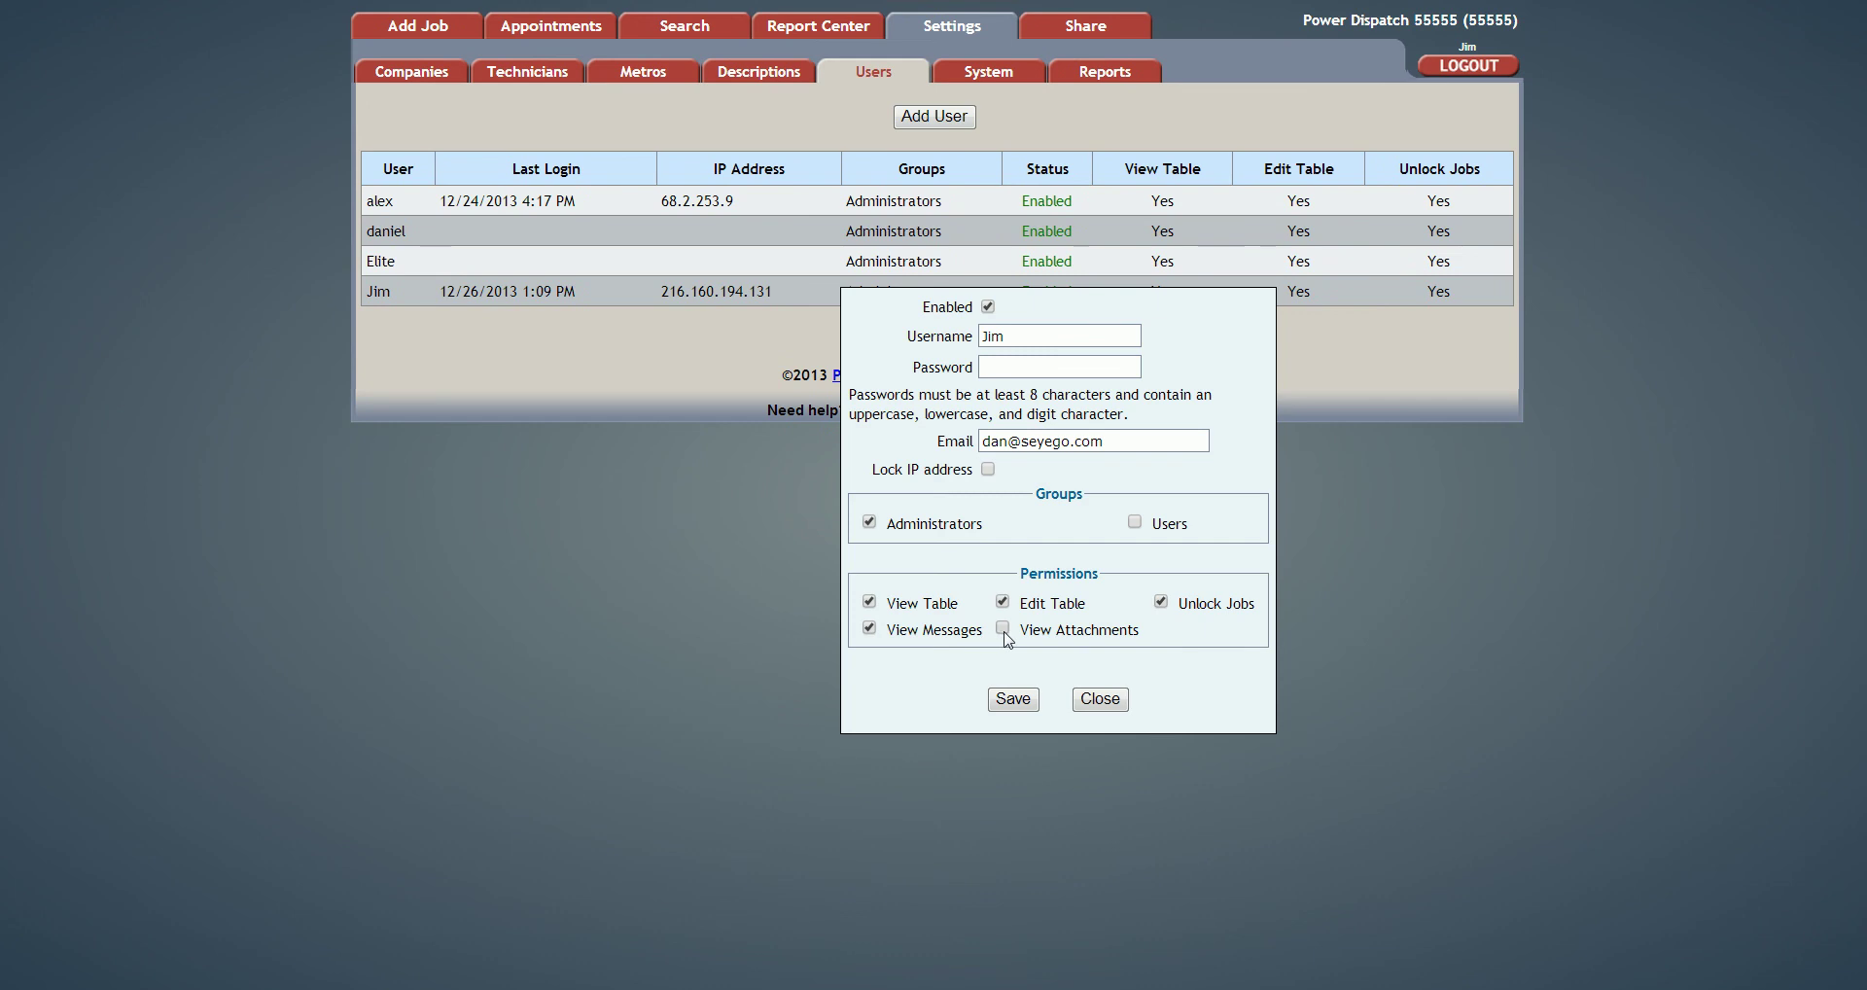
left_click(1023, 700)
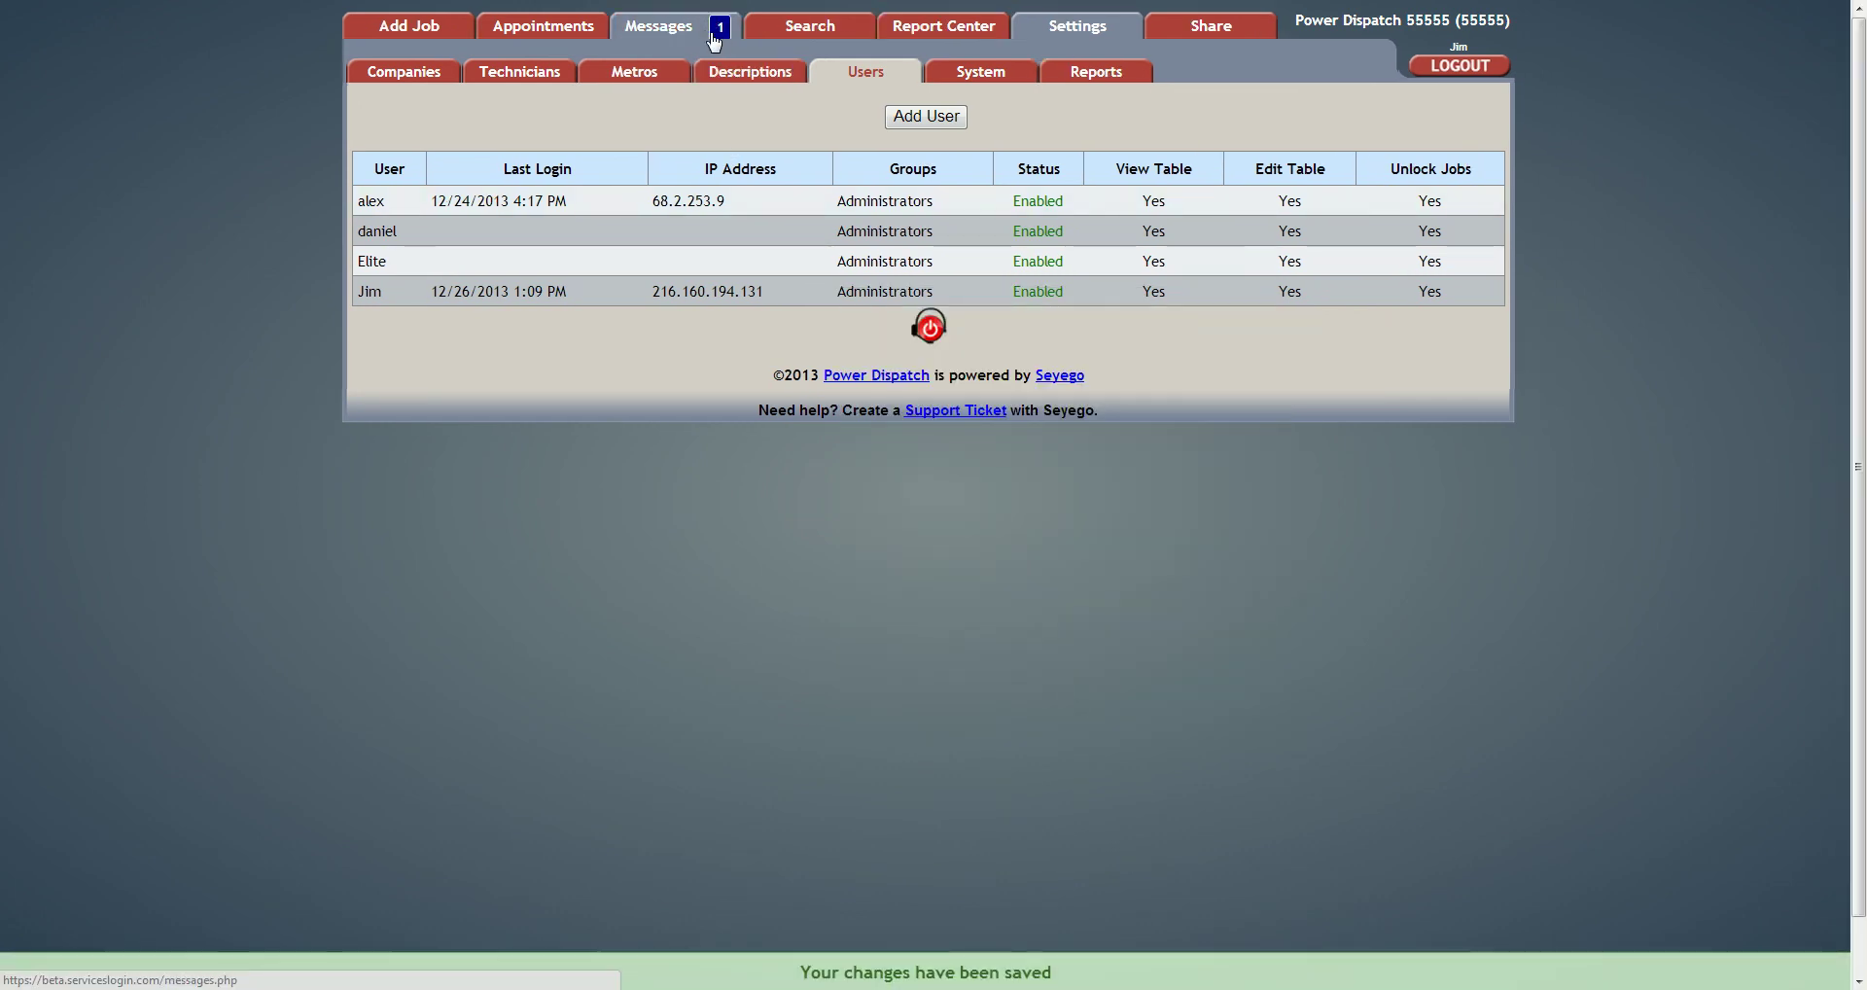
Return to Messages and select, then deselect, reply #97 "Thanks, I got it.".
left_click(706, 30)
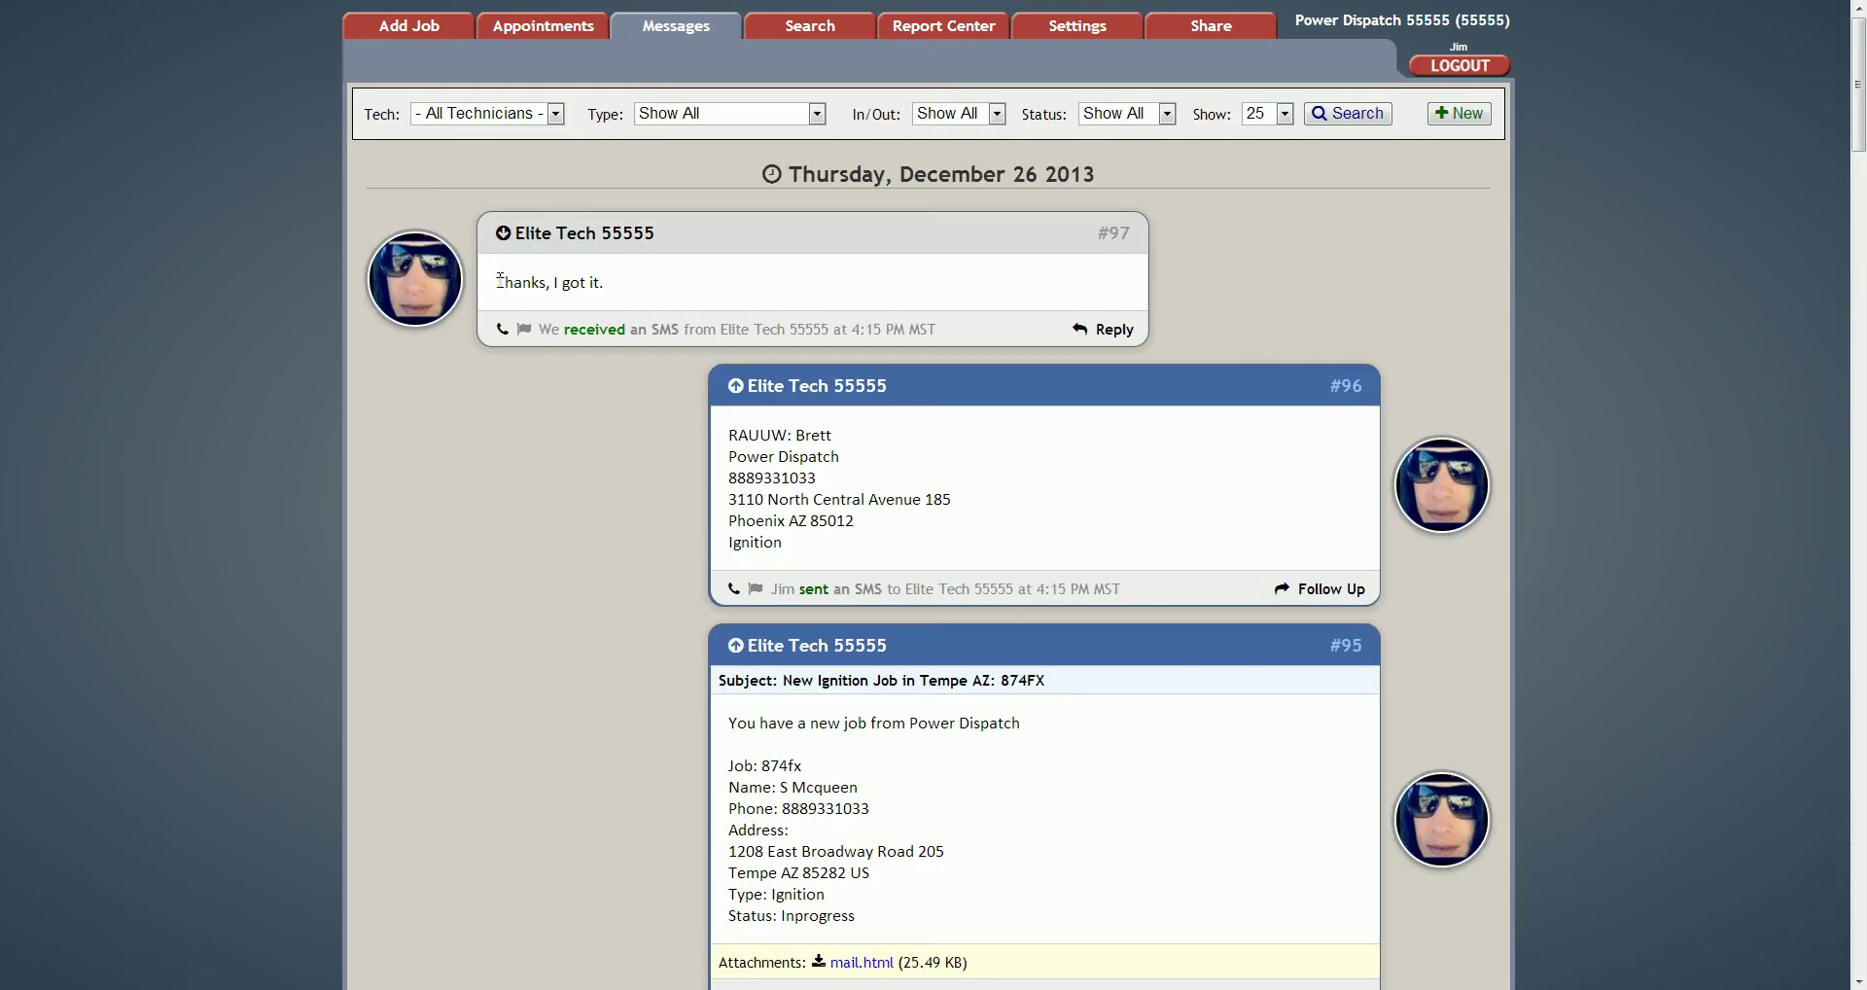
left_click_drag(500, 279, 640, 293)
left_click(847, 530)
Go to the System page under Settings to check the Reply-To Email.
left_click(1047, 37)
left_click(1006, 66)
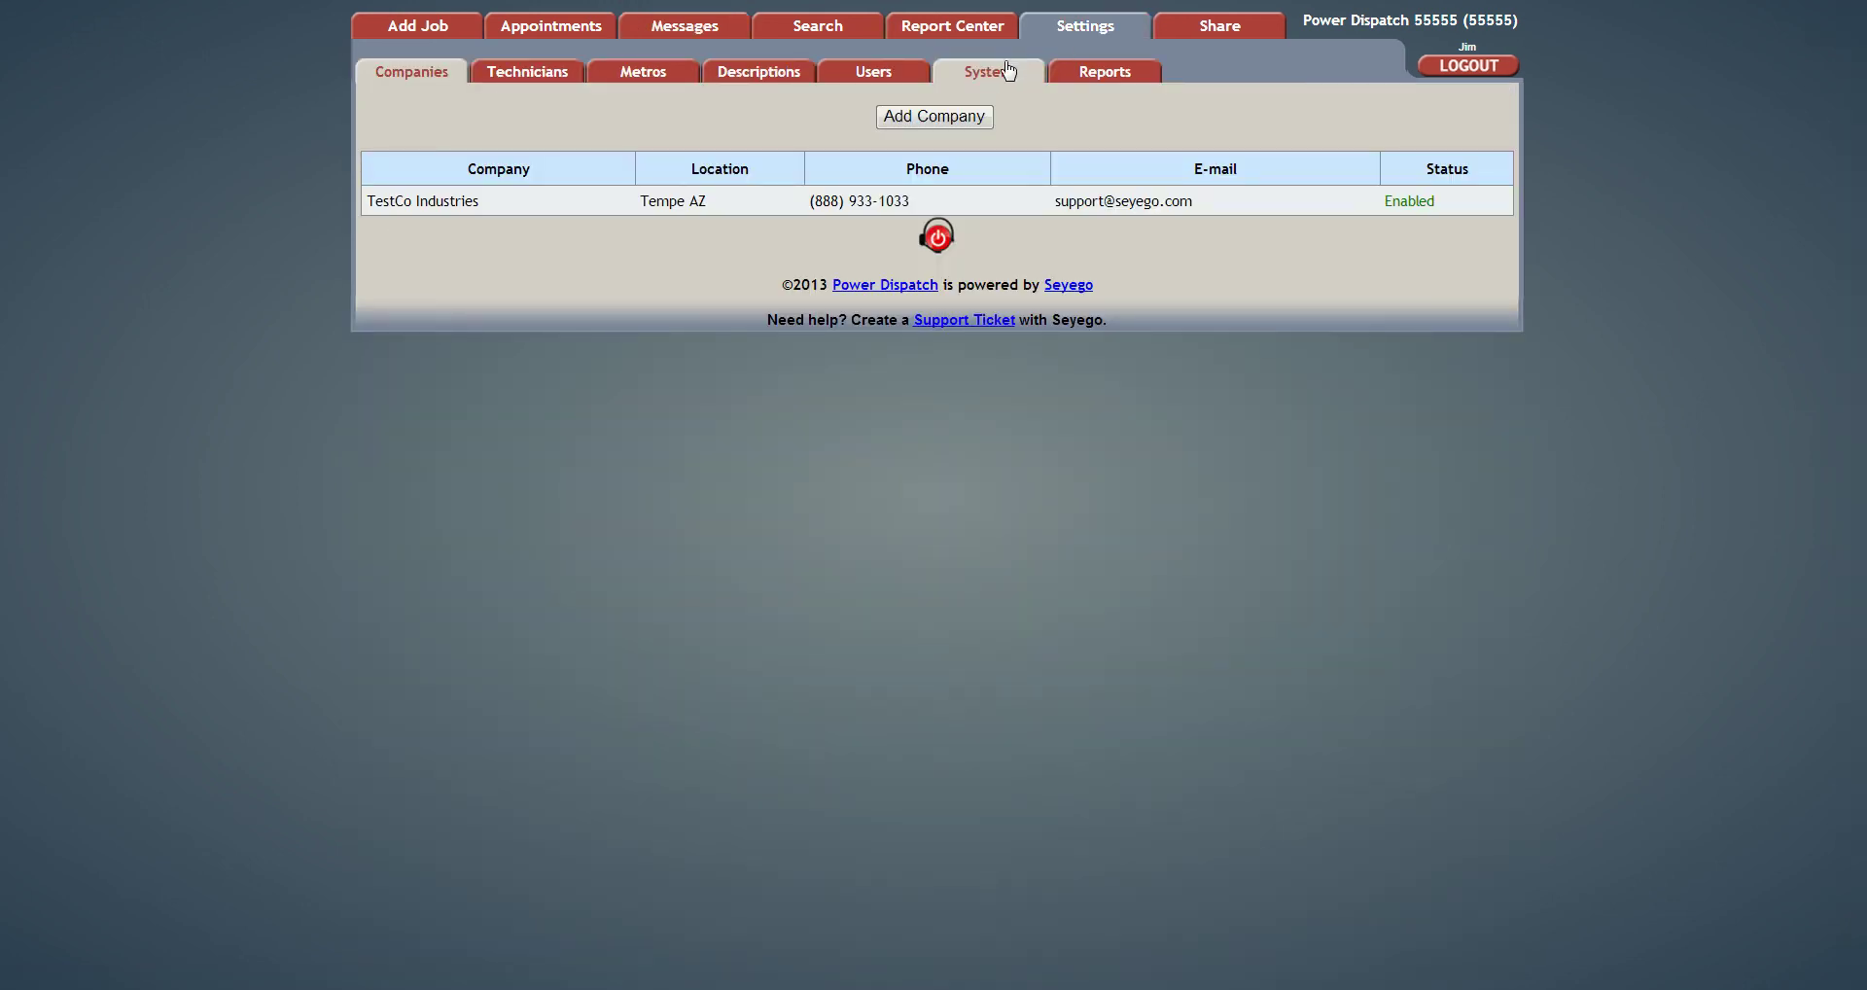